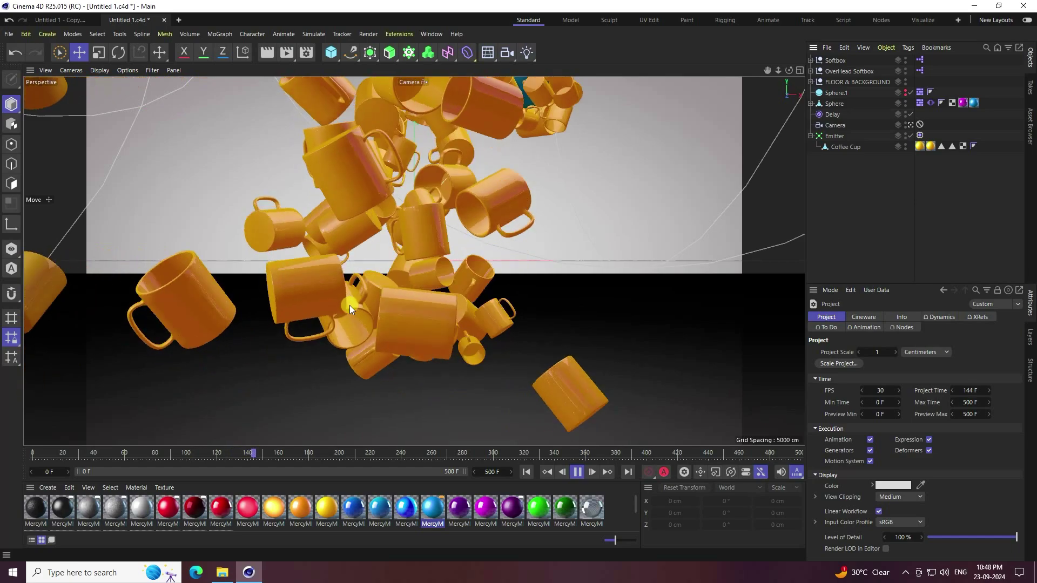
Stop the sphere playback and preview the cup-emission animation in Untitled 1 - Copy
{"action": "left_click", "coordinate": [578, 474]}
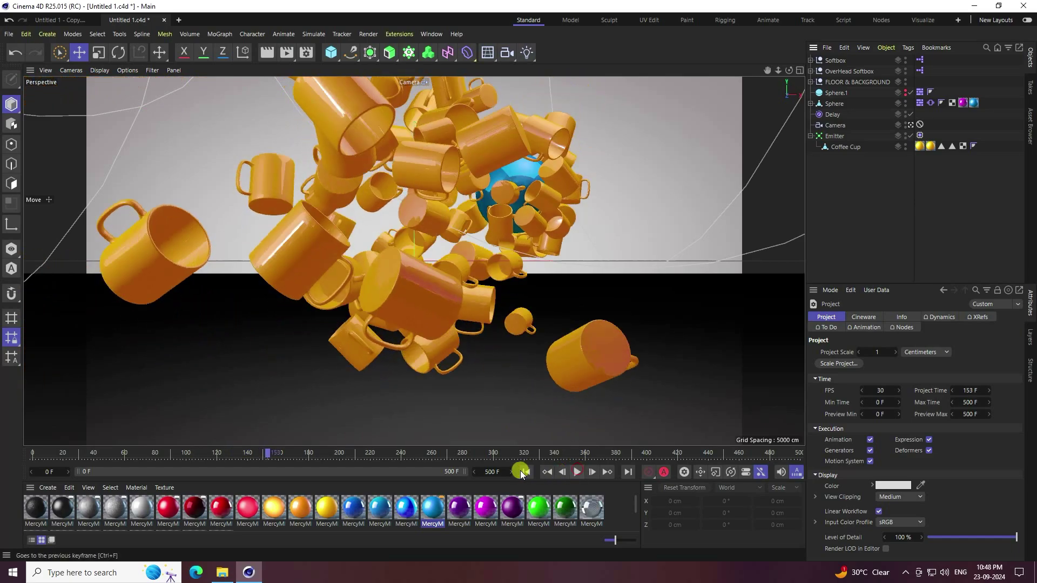
{"action": "left_click", "coordinate": [527, 472]}
{"action": "left_click", "coordinate": [51, 21]}
{"action": "left_click", "coordinate": [577, 472]}
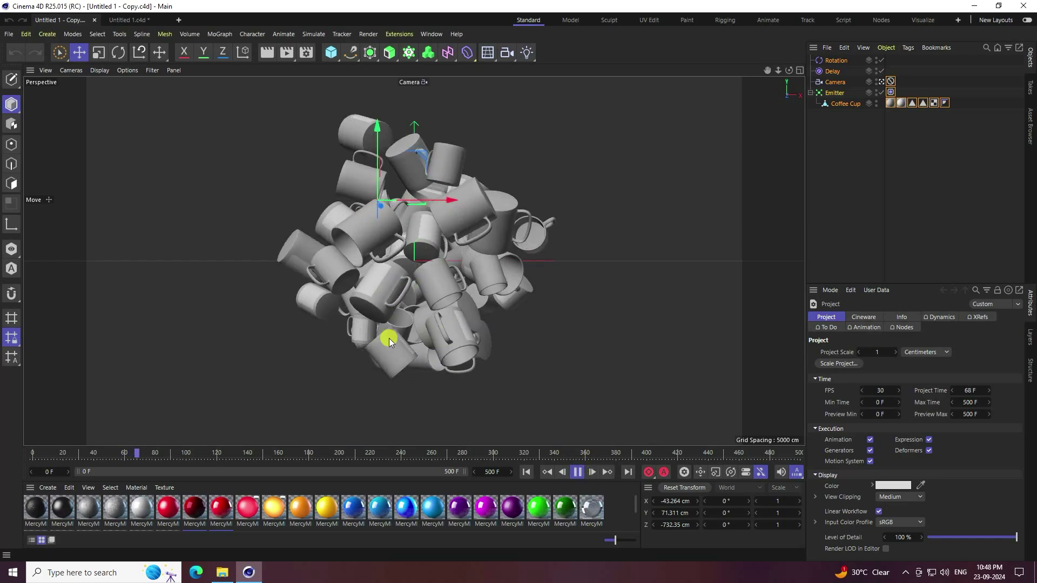
{"action": "left_click", "coordinate": [577, 472]}
{"action": "left_click", "coordinate": [363, 266]}
Replay the Untitled 1 sphere scene up to frame 56, then create a new empty project
{"action": "left_click", "coordinate": [128, 20]}
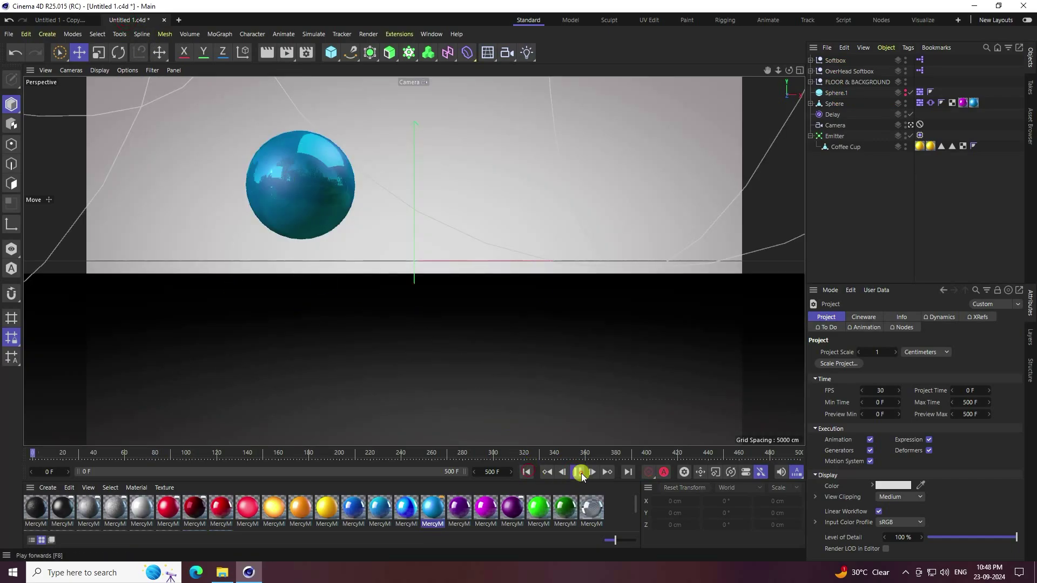
{"action": "left_click", "coordinate": [580, 472]}
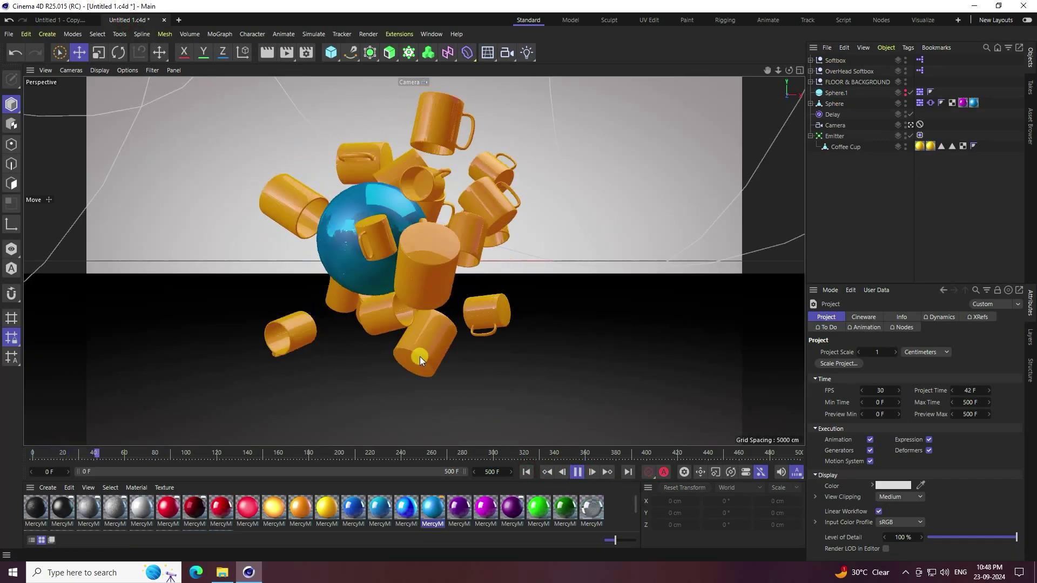
{"action": "left_click", "coordinate": [577, 472]}
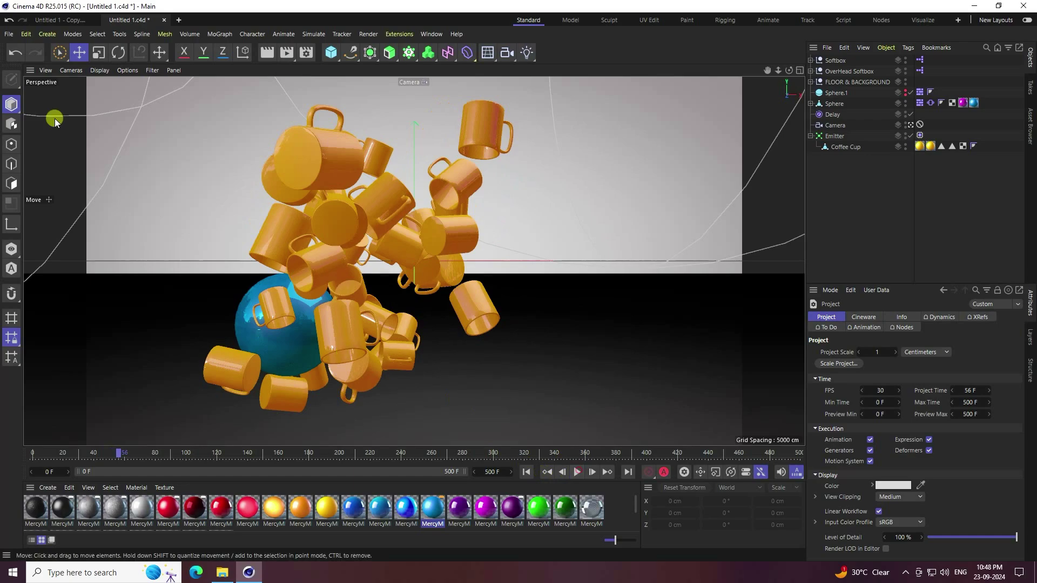
{"action": "left_click", "coordinate": [11, 35]}
{"action": "left_click", "coordinate": [32, 48]}
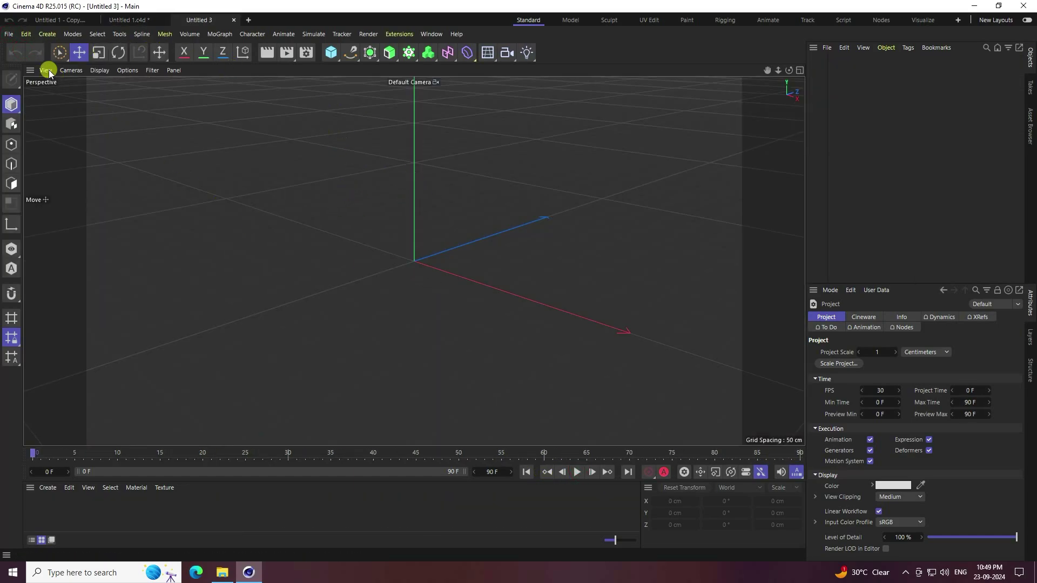
Merge the Cup FBX file into the scene, accepting the default import settings
{"action": "left_click", "coordinate": [9, 34]}
{"action": "left_click", "coordinate": [38, 88]}
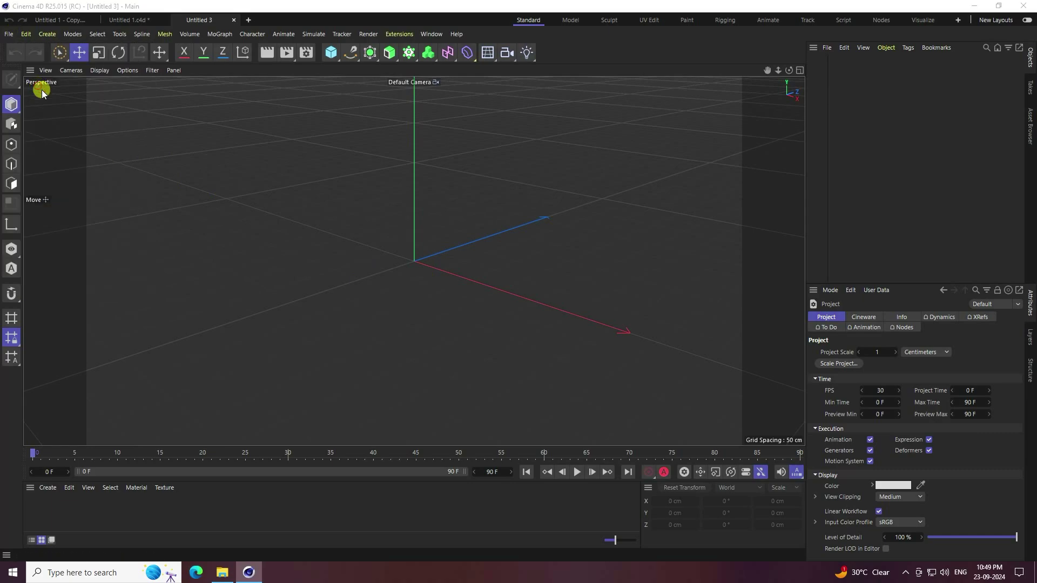
{"action": "left_click", "coordinate": [114, 225]}
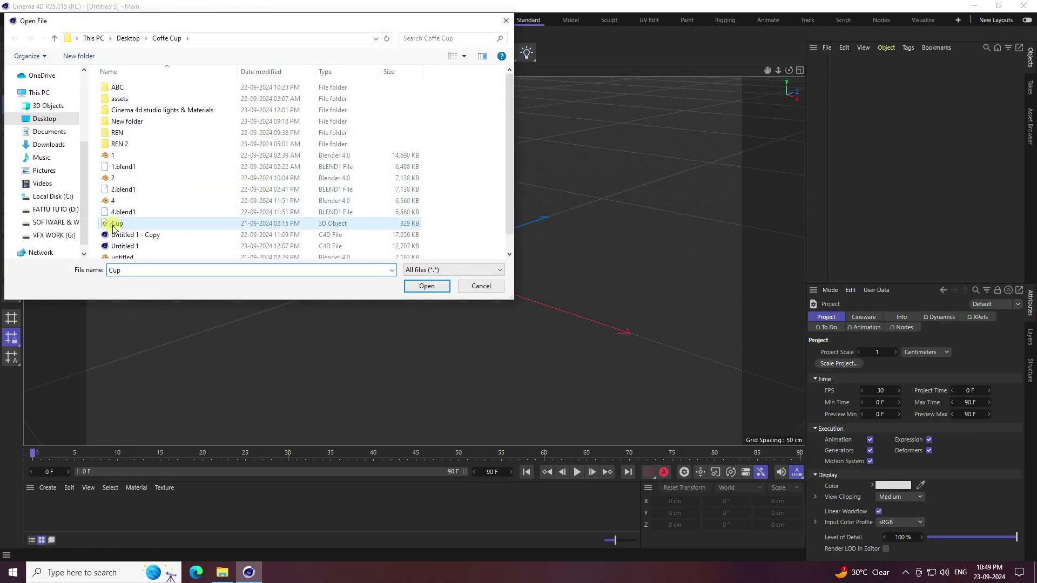
{"action": "left_click", "coordinate": [428, 285]}
{"action": "left_click", "coordinate": [414, 393]}
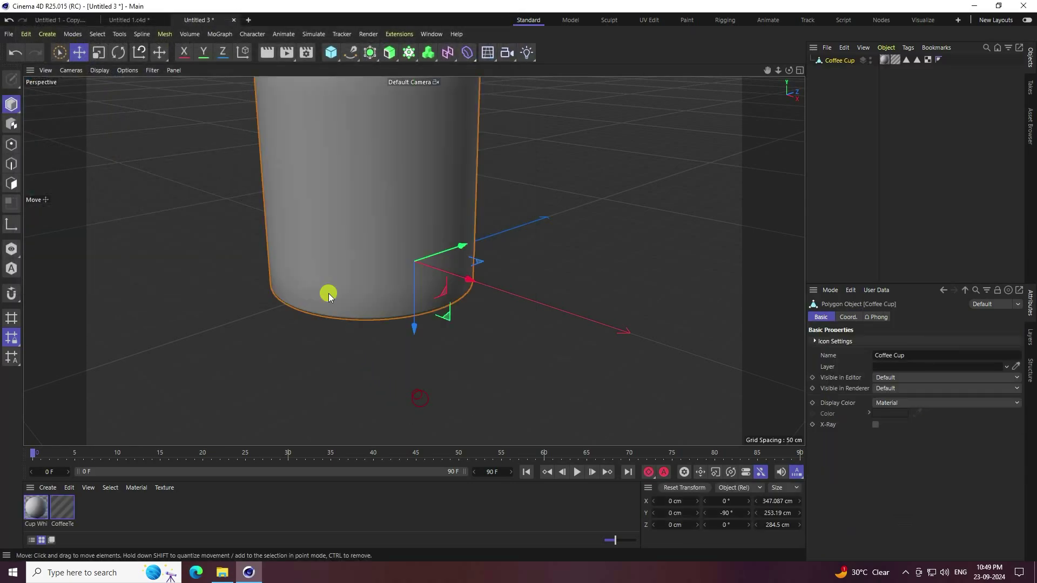
{"action": "scroll", "coordinate": [377, 276], "scroll_direction": "down", "scroll_amount": 3}
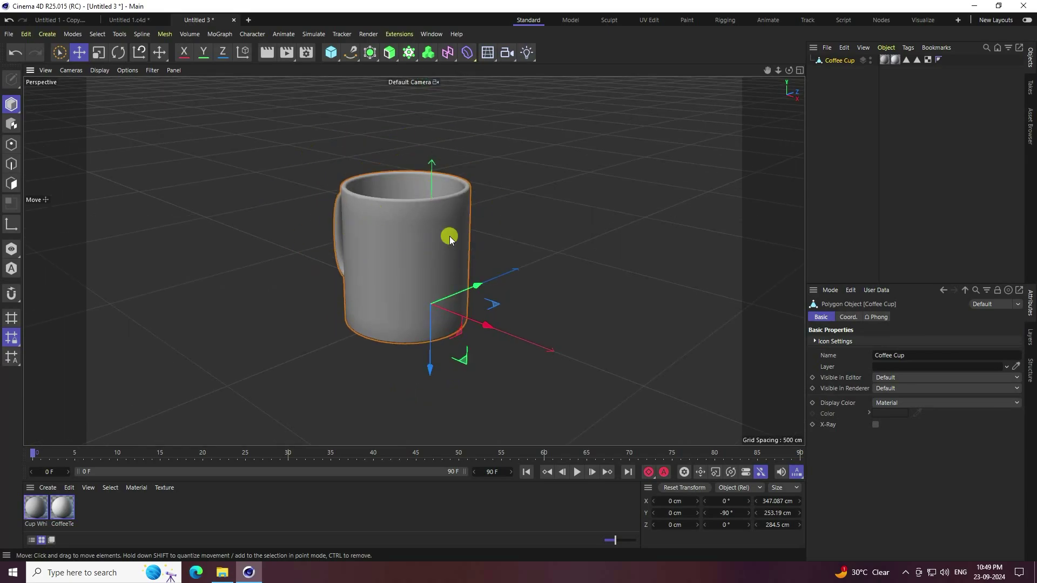
Scale the Coffee Cup down to about 103 × 75 × 85 cm
{"action": "left_click", "coordinate": [848, 115]}
{"action": "left_click", "coordinate": [396, 349]}
{"action": "left_click", "coordinate": [98, 52]}
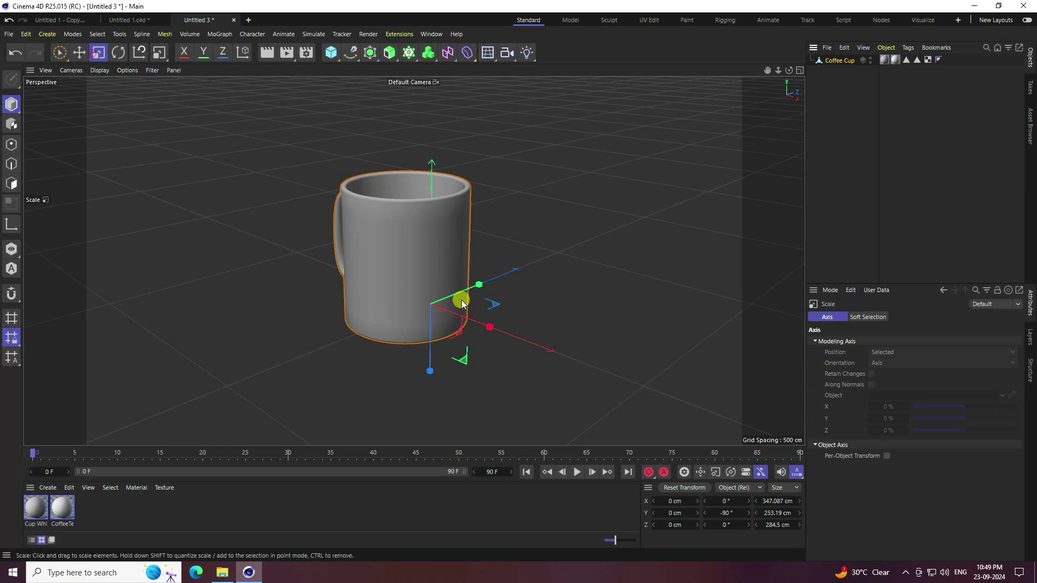
{"action": "left_click_drag", "start_coordinate": [653, 399], "coordinate": [519, 281]}
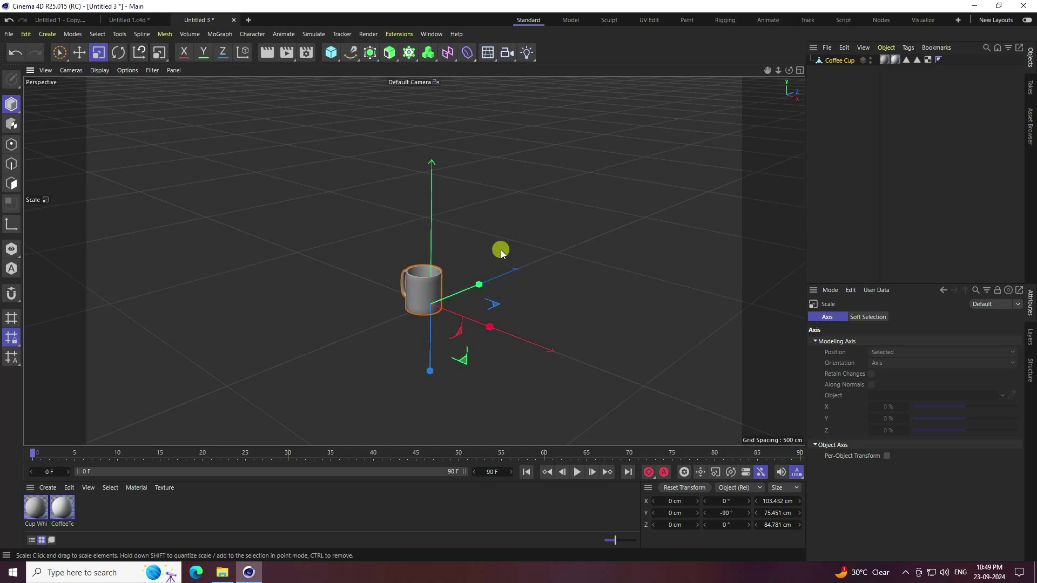
{"action": "scroll", "coordinate": [373, 371], "scroll_direction": "up", "scroll_amount": 5}
{"action": "left_click", "coordinate": [79, 52]}
Add a particle Emitter, parent the Coffee Cup under it, and enable Show Objects
{"action": "left_click", "coordinate": [312, 33]}
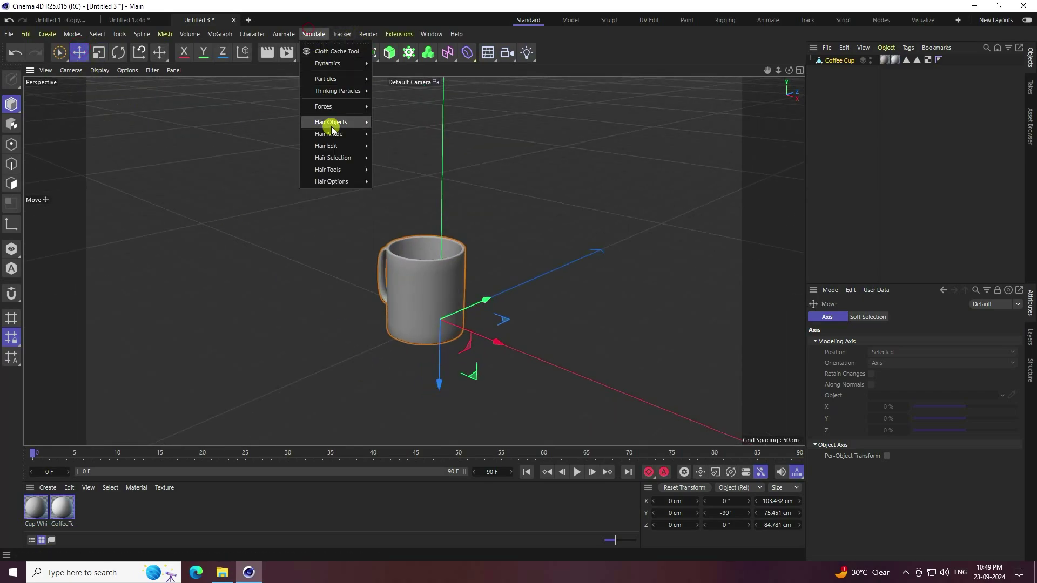
{"action": "mouse_move", "coordinate": [327, 79]}
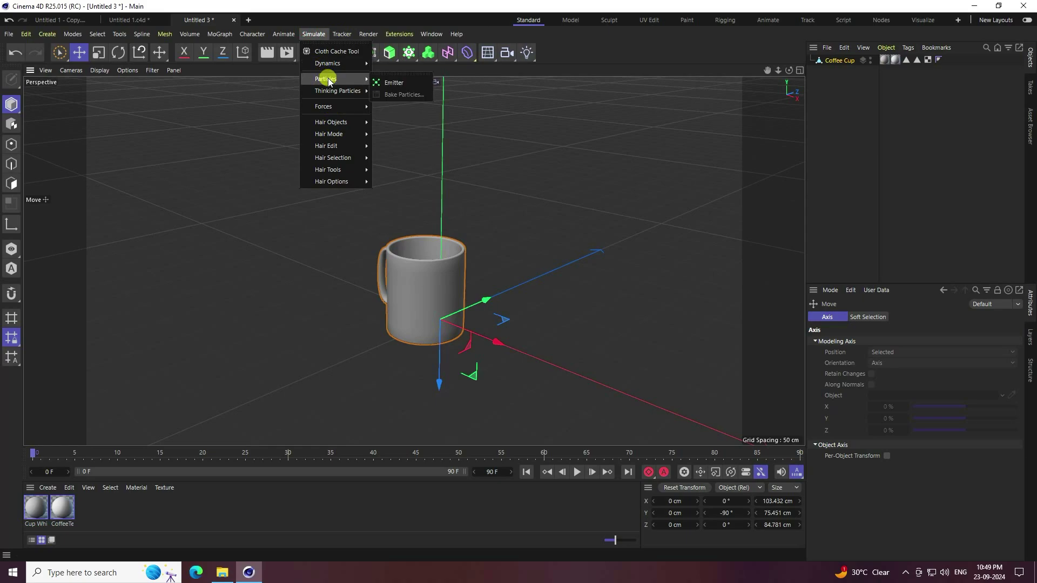
{"action": "left_click", "coordinate": [391, 82]}
{"action": "left_click", "coordinate": [839, 72]}
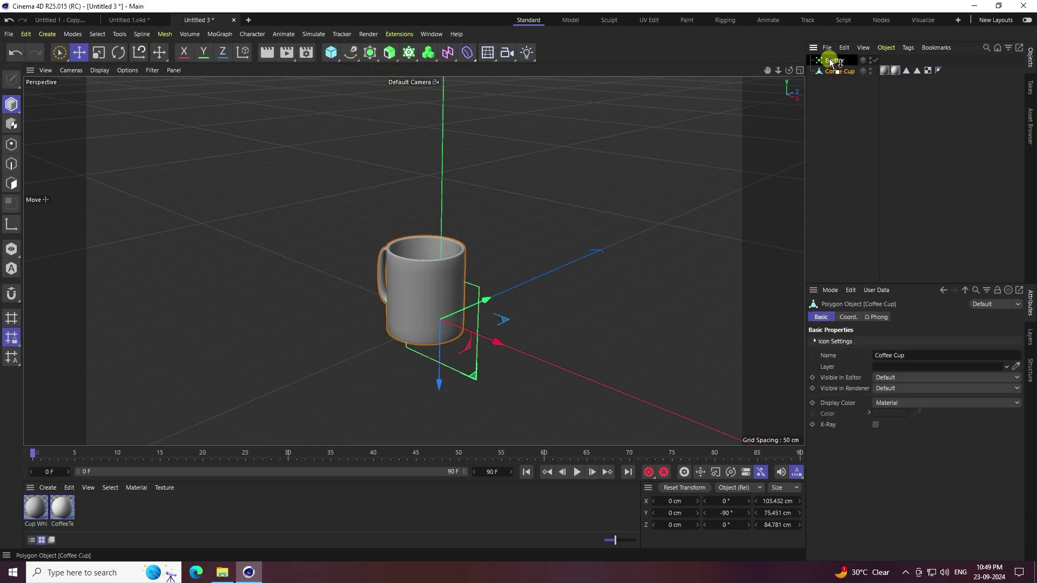
{"action": "left_click_drag", "start_coordinate": [829, 57], "coordinate": [837, 62]}
{"action": "left_click", "coordinate": [836, 63]}
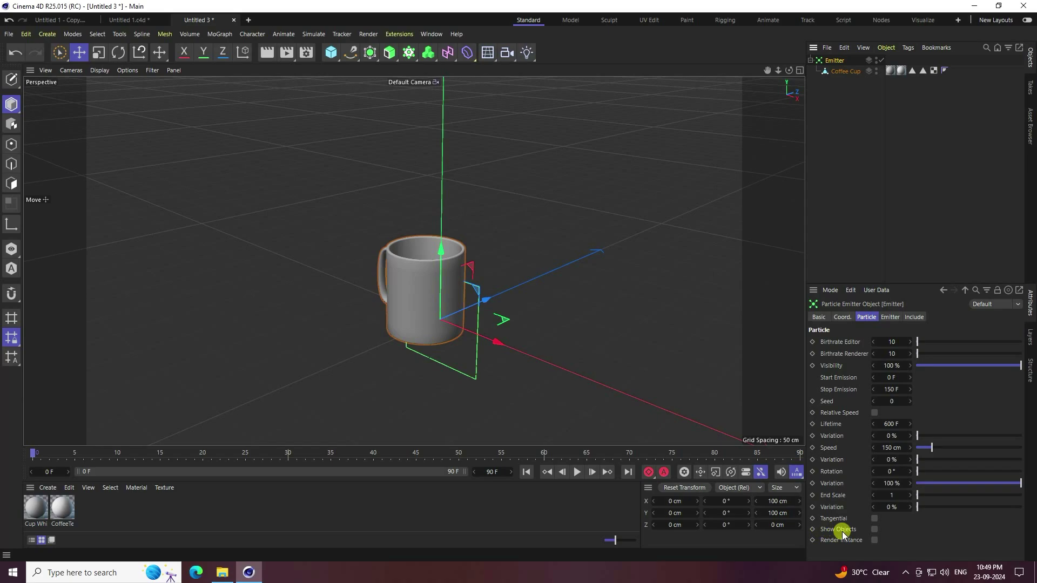
{"action": "left_click", "coordinate": [875, 530]}
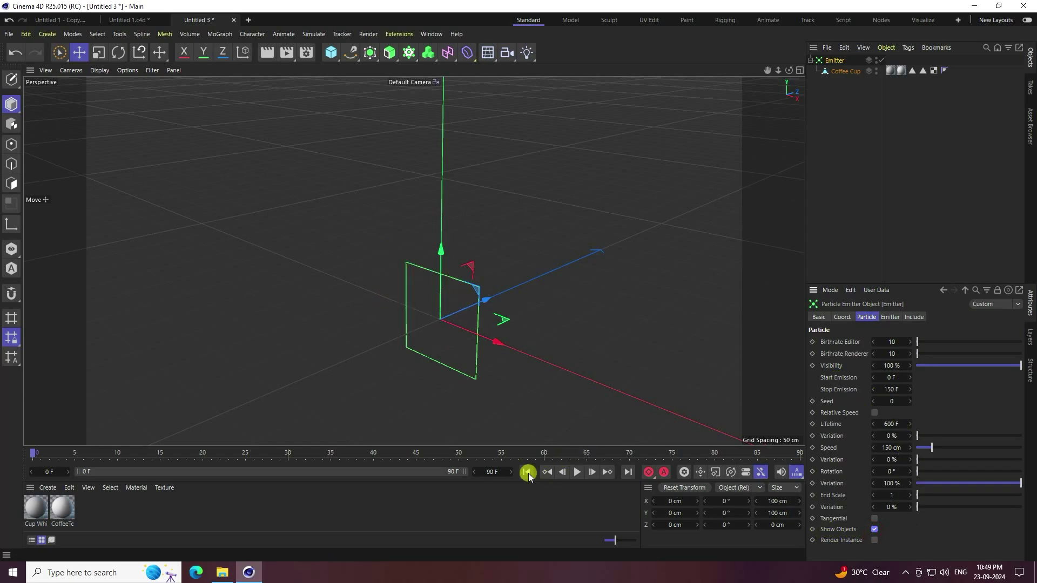
Preview the emitted cups, then extend the animation end frame to 500 F
{"action": "left_click", "coordinate": [577, 472]}
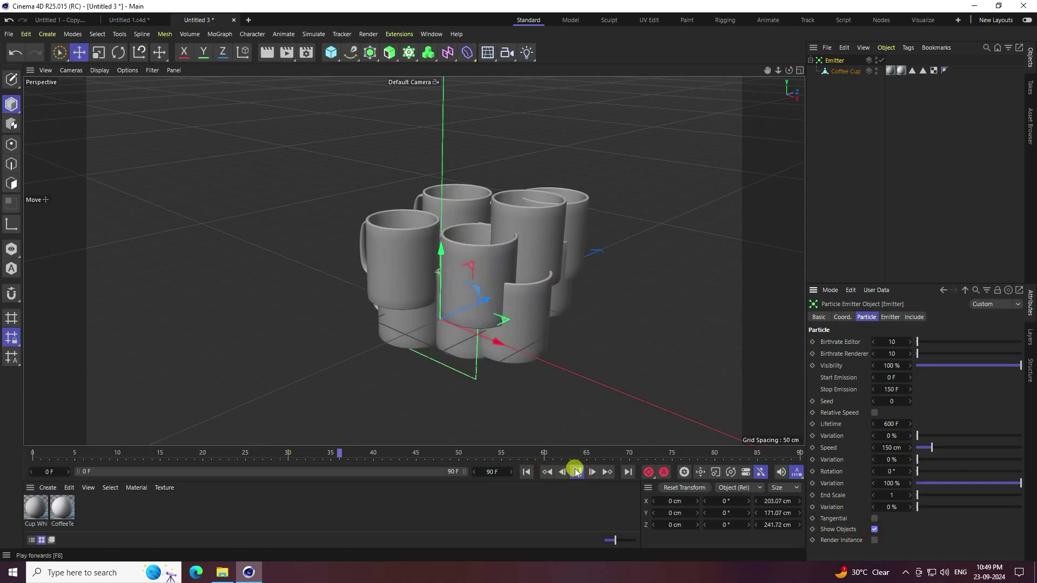
{"action": "left_click", "coordinate": [576, 472]}
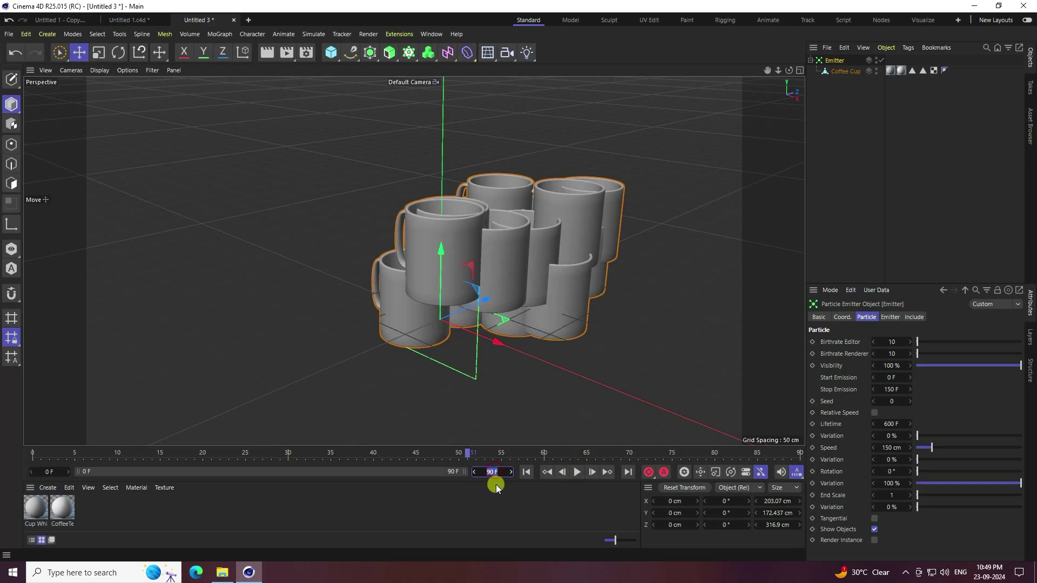
{"action": "key", "text": "Return"}
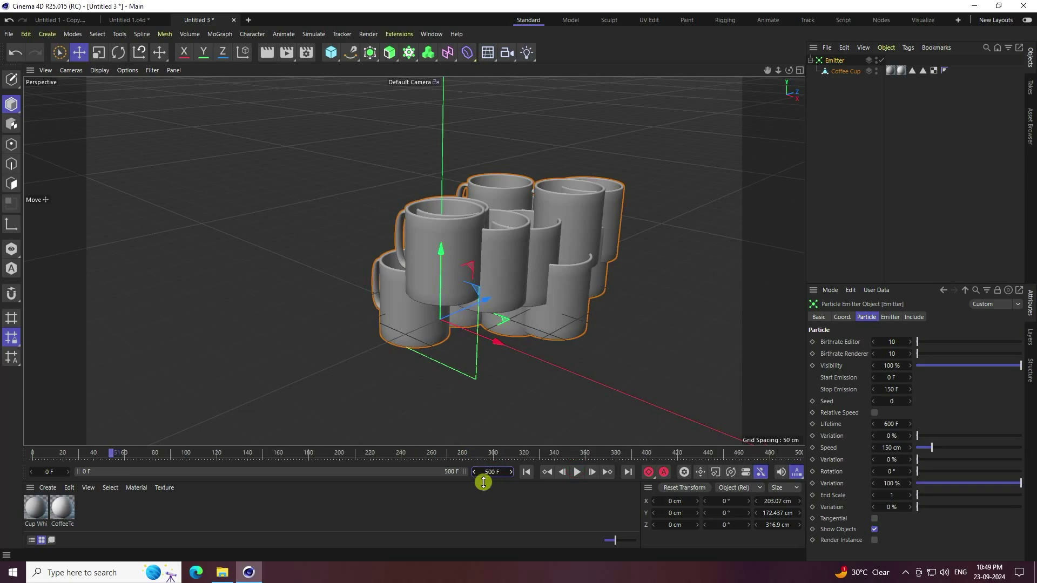
{"action": "left_click", "coordinate": [526, 473]}
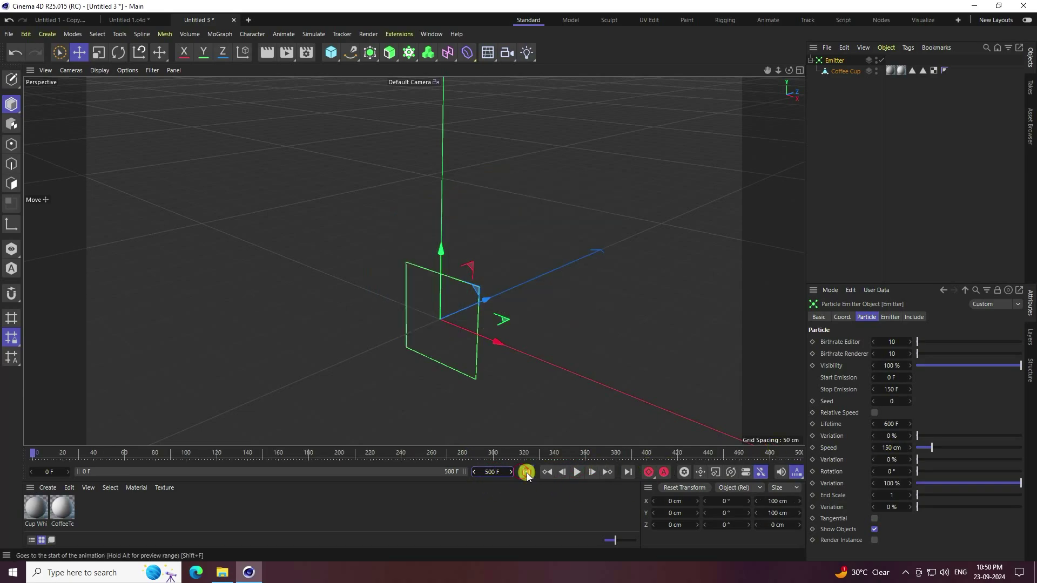
Set Birthrate 20, Stop Emission 500 F, Speed 0, Rotation 360°, End Scale Variation 30%, and preview
{"action": "left_click", "coordinate": [891, 343]}
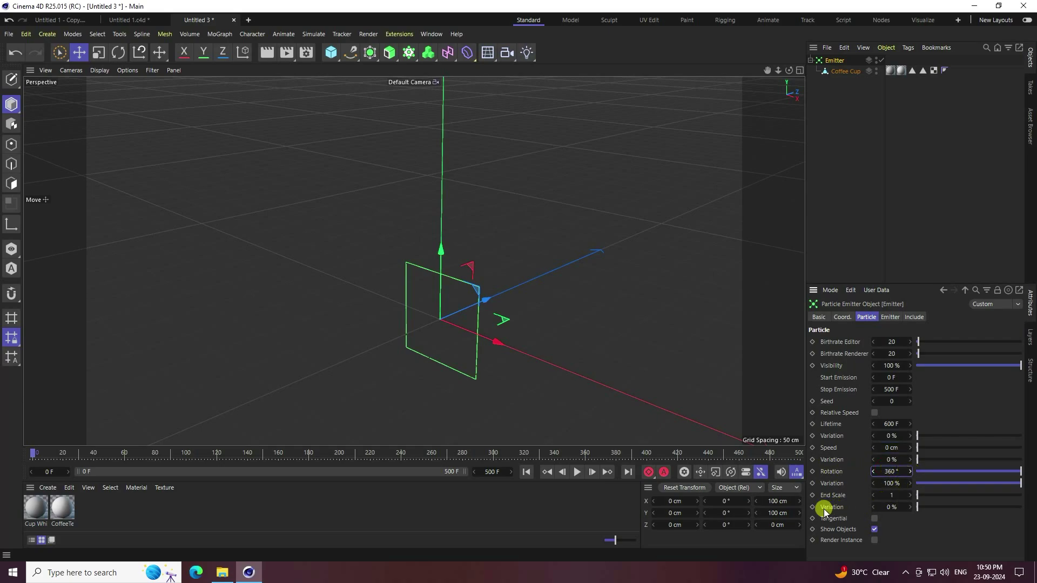
{"action": "left_click", "coordinate": [894, 507]}
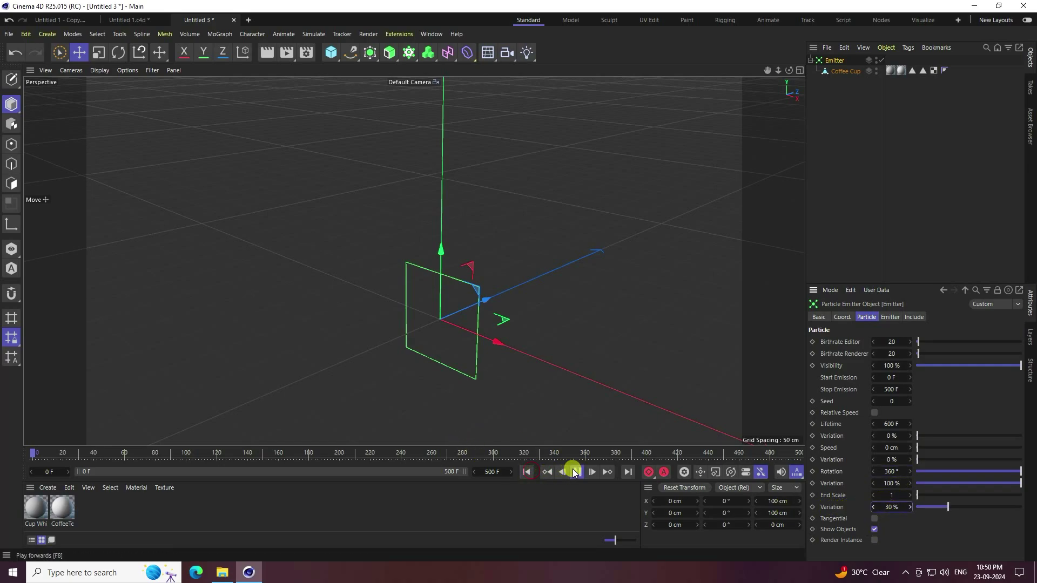
{"action": "left_click", "coordinate": [574, 473]}
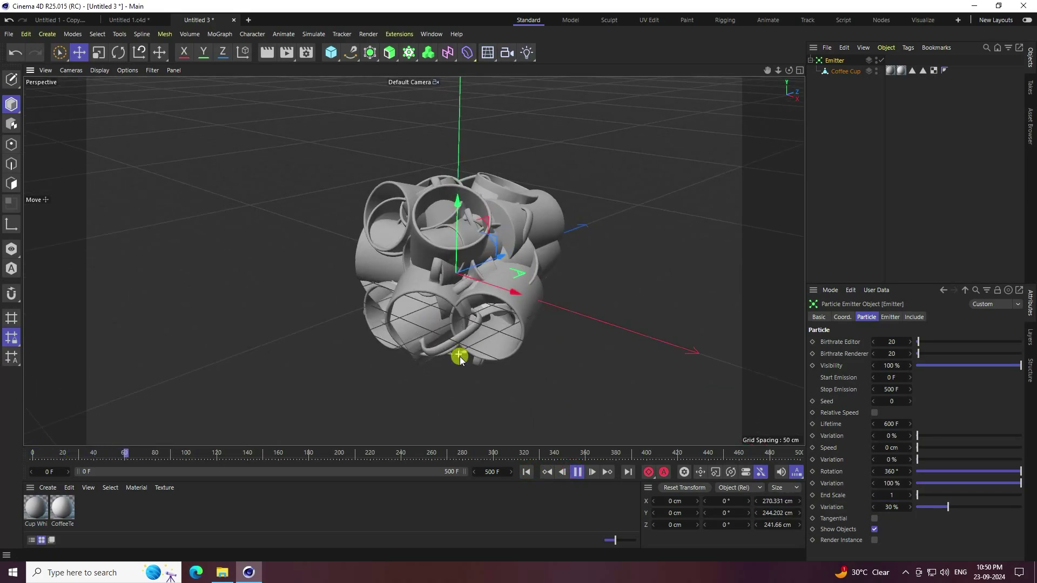
{"action": "left_click", "coordinate": [577, 472]}
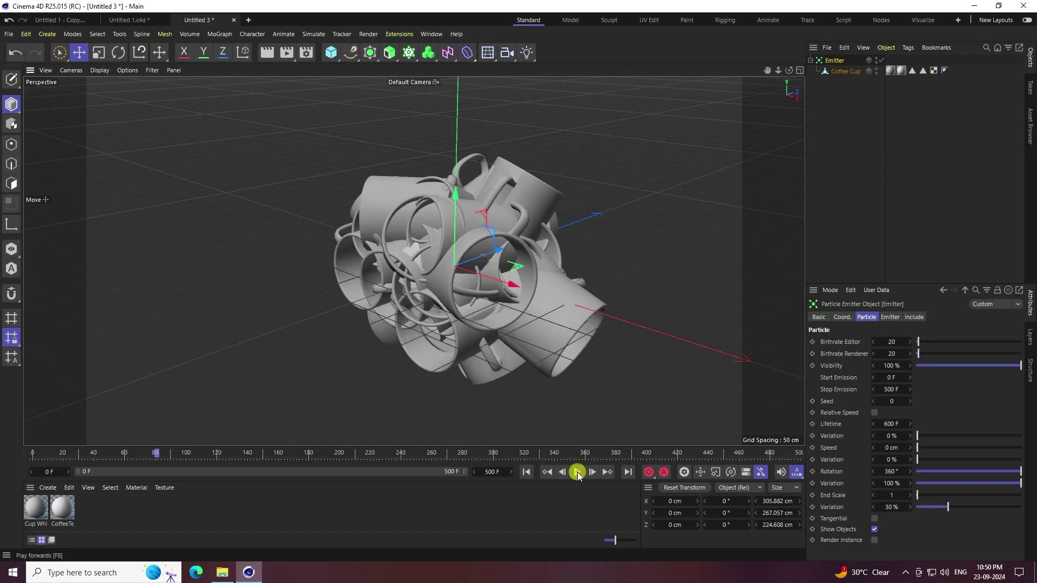
{"action": "left_click", "coordinate": [526, 472]}
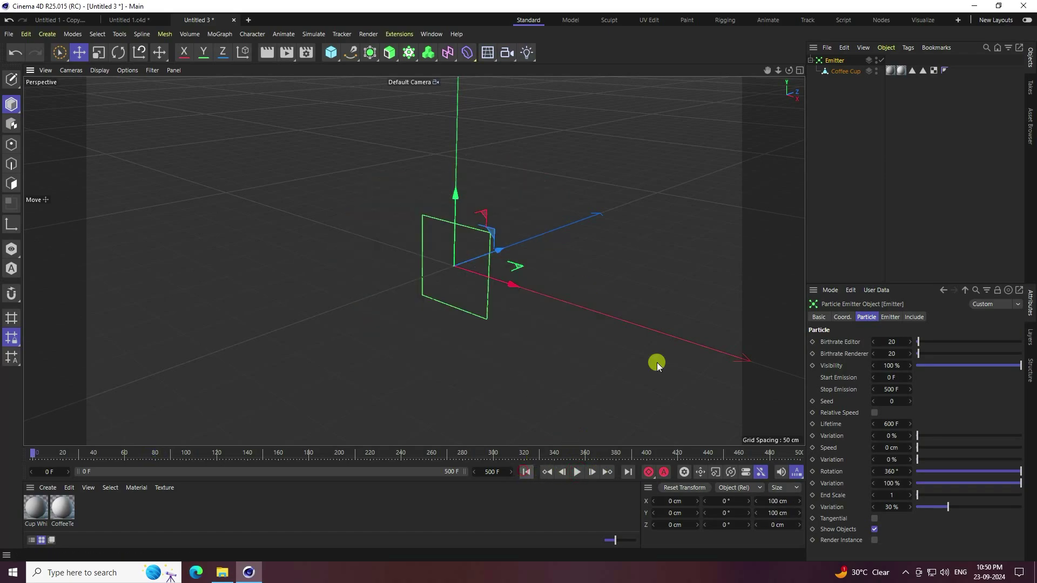
Give the Emitter a Rigid Body tag with Follow Position 0.5 and preview cups from the front
{"action": "left_click", "coordinate": [848, 137]}
{"action": "left_click", "coordinate": [835, 60]}
{"action": "right_click", "coordinate": [835, 60]}
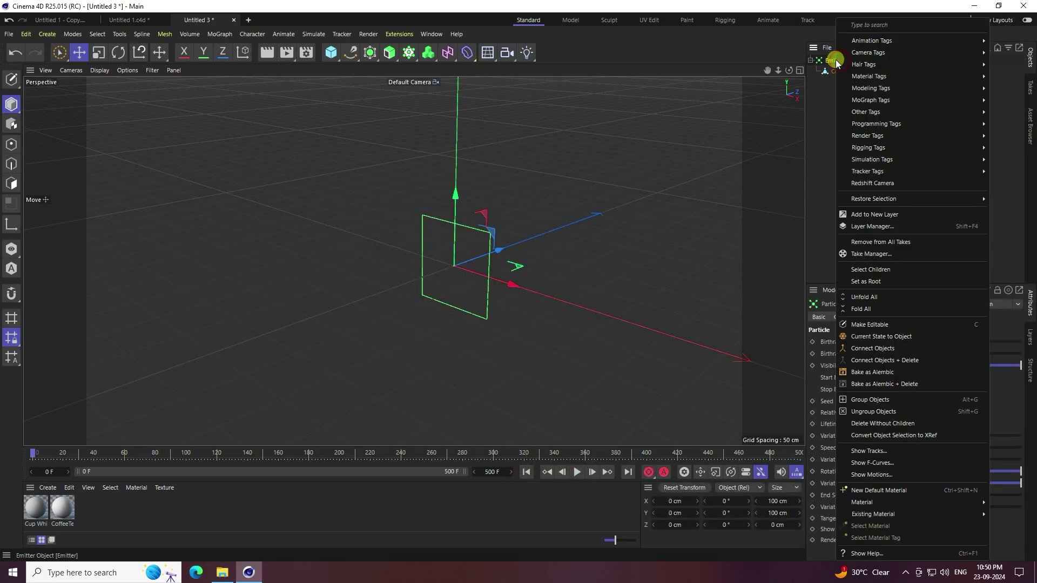
{"action": "mouse_move", "coordinate": [861, 162]}
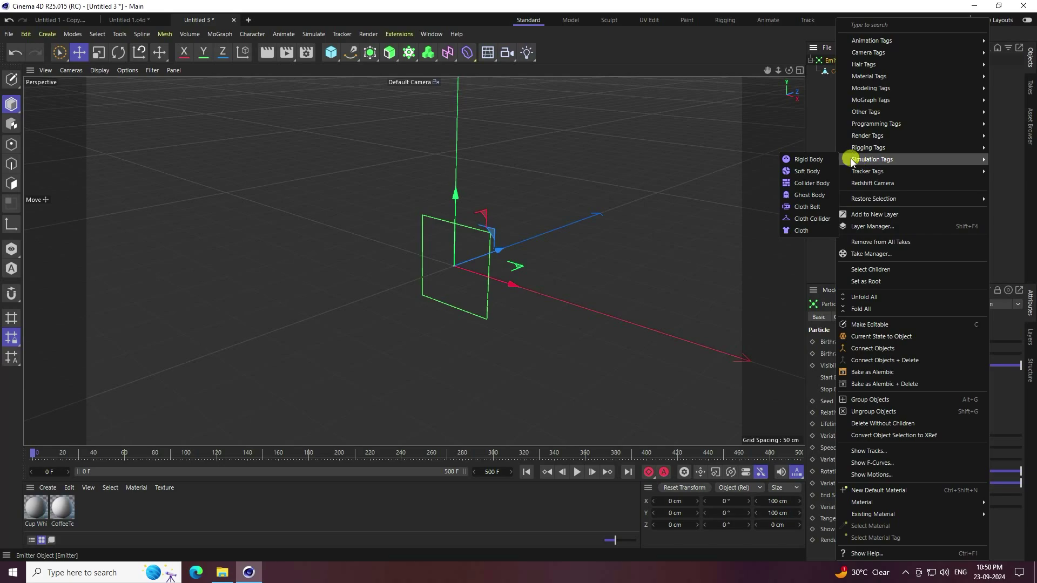
{"action": "left_click", "coordinate": [815, 159]}
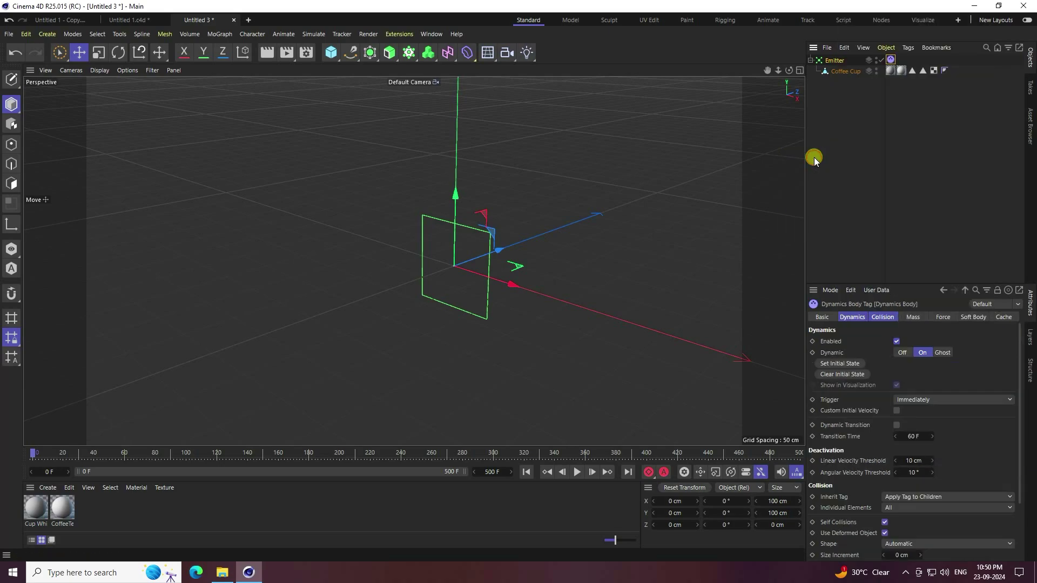
{"action": "left_click", "coordinate": [943, 318]}
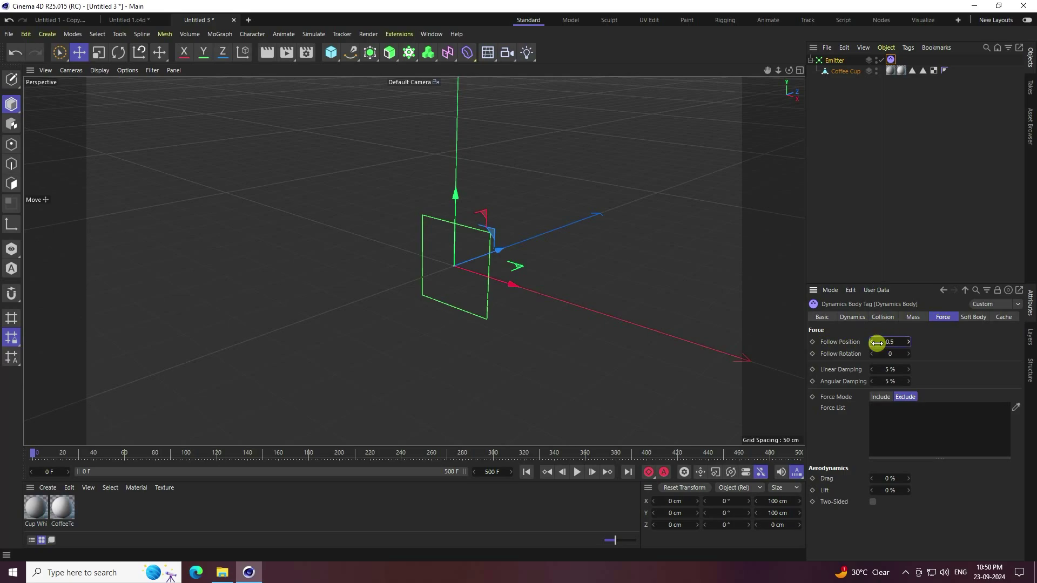
{"action": "left_click", "coordinate": [577, 472]}
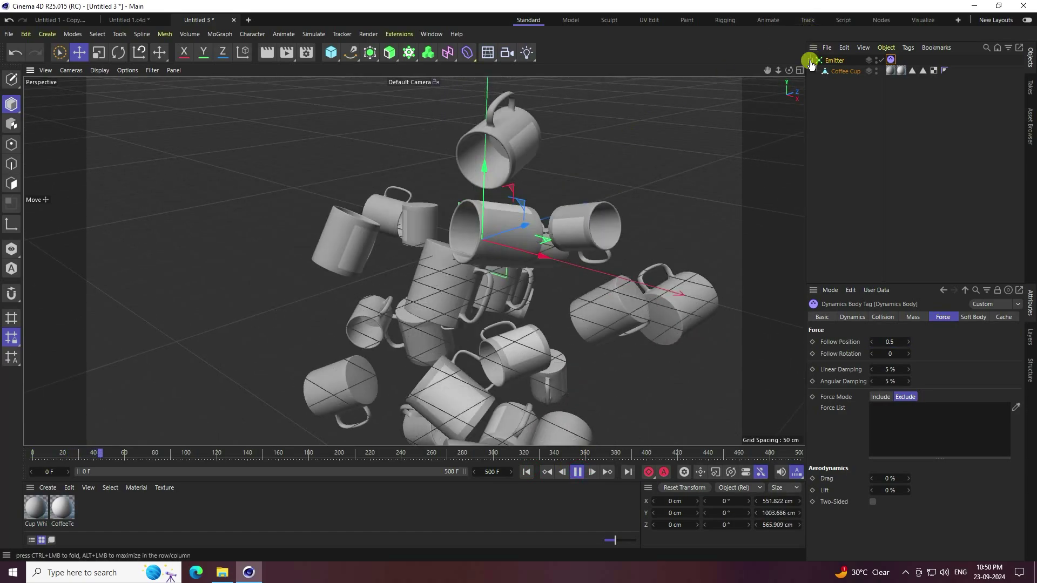
{"action": "left_click_drag", "start_coordinate": [788, 70], "coordinate": [516, 280]}
Add a camera, look through it, and set its heading and pitch to 0°
{"action": "left_click", "coordinate": [577, 471]}
{"action": "left_click", "coordinate": [522, 473]}
{"action": "left_click", "coordinate": [510, 58]}
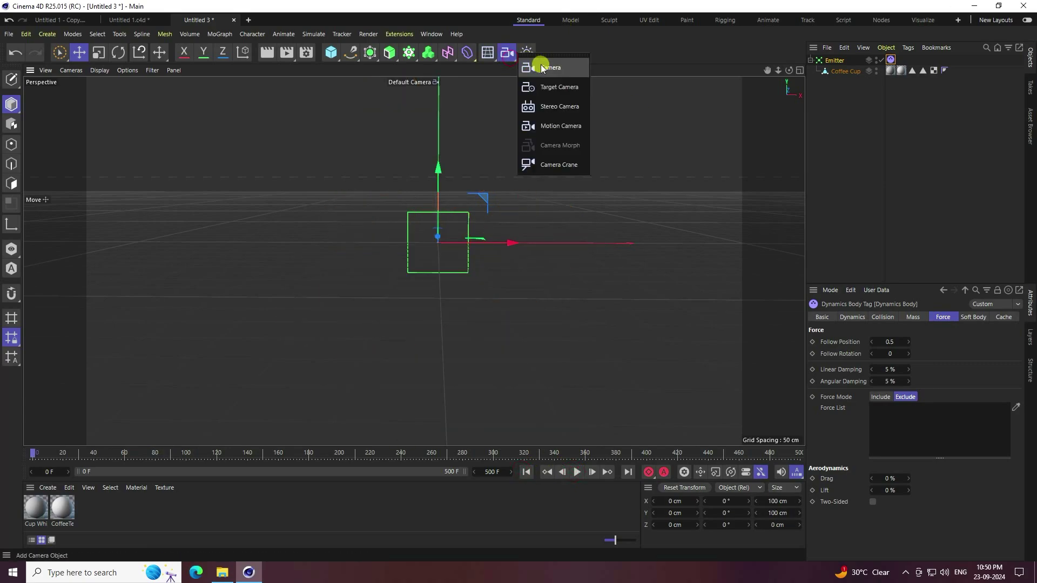
{"action": "left_click", "coordinate": [538, 65]}
{"action": "left_click", "coordinate": [882, 60]}
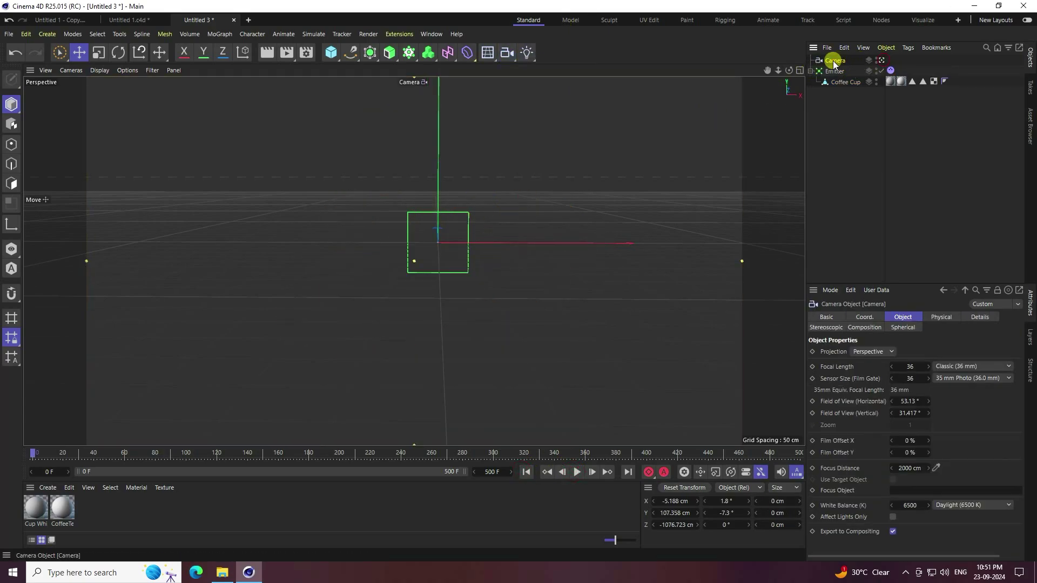
{"action": "left_click", "coordinate": [865, 318]}
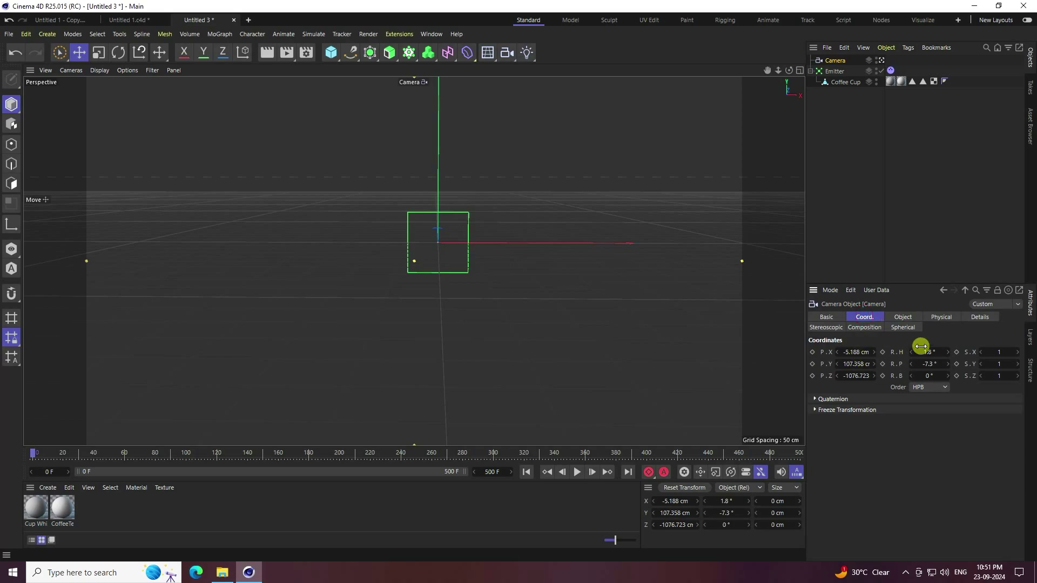
{"action": "type", "text": "0"}
{"action": "key", "text": "Return"}
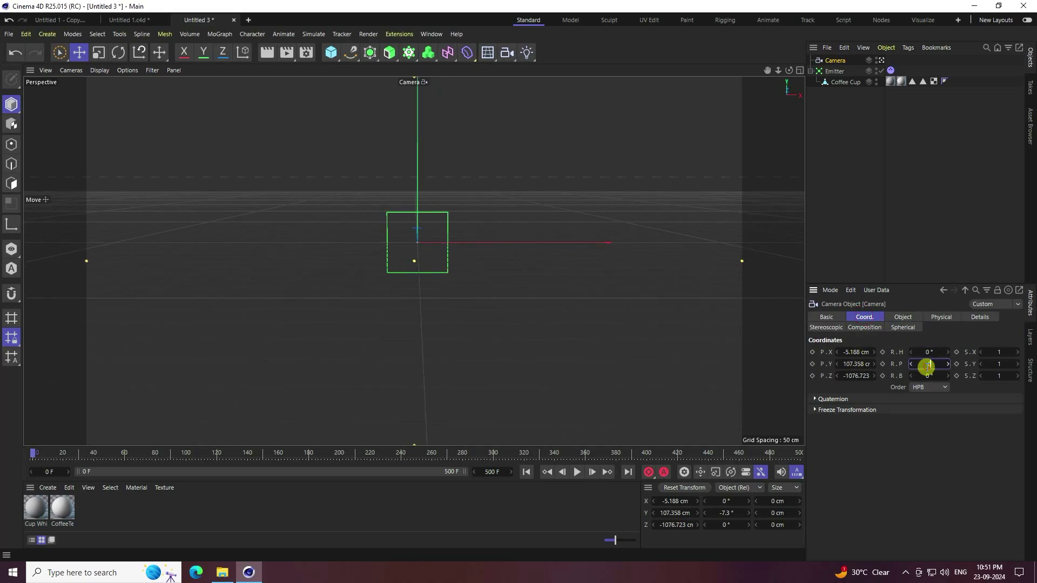
{"action": "type", "text": "0"}
{"action": "key", "text": "Return"}
Position the camera at 0, 0, -2000 cm and play the simulation through it
{"action": "double_click", "coordinate": [854, 352]}
{"action": "type", "text": "0"}
{"action": "key", "text": "Return"}
{"action": "double_click", "coordinate": [853, 364]}
{"action": "type", "text": "0"}
{"action": "key", "text": "Return"}
{"action": "double_click", "coordinate": [854, 376]}
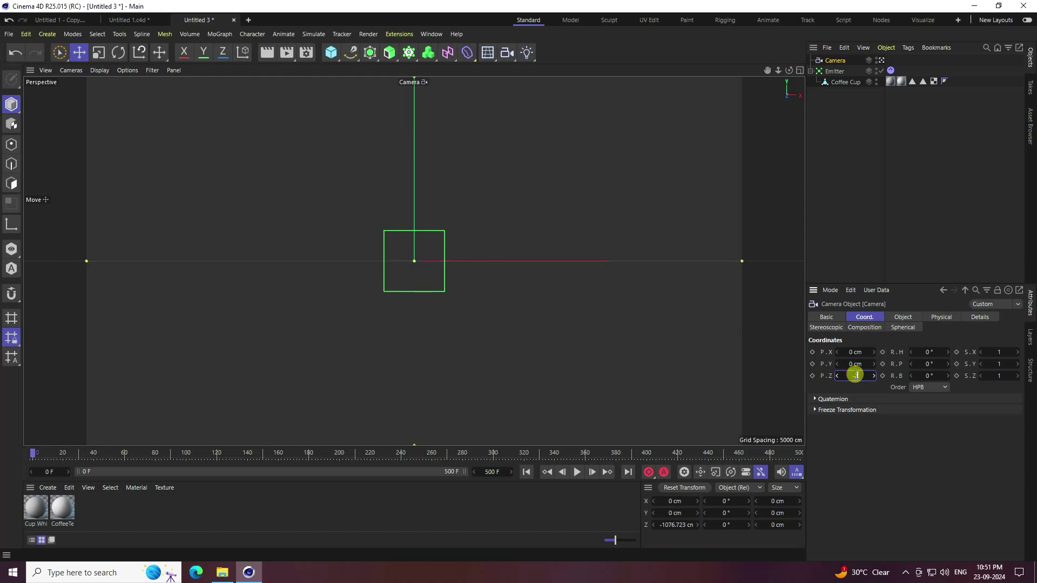
{"action": "key", "text": "Return"}
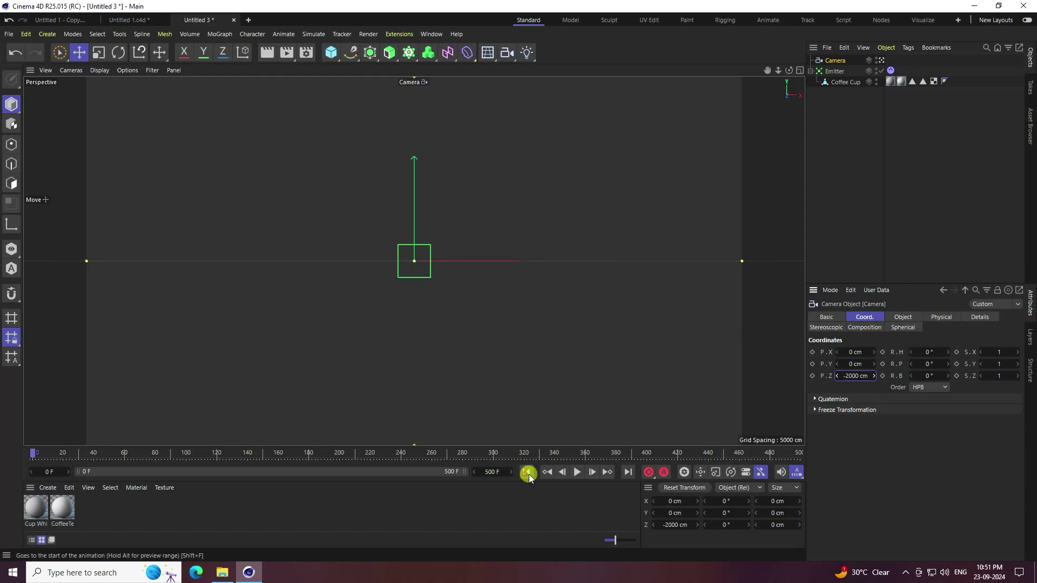
{"action": "left_click", "coordinate": [577, 472]}
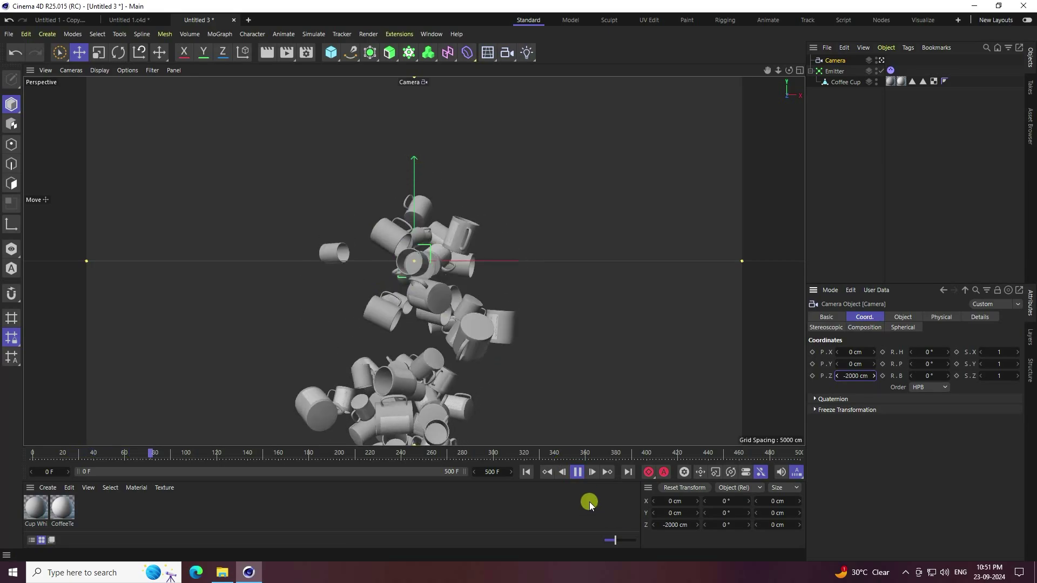
{"action": "left_click", "coordinate": [577, 472]}
Set the project's Dynamics gravity to 0 cm and preview the floating cups
{"action": "left_click", "coordinate": [524, 472]}
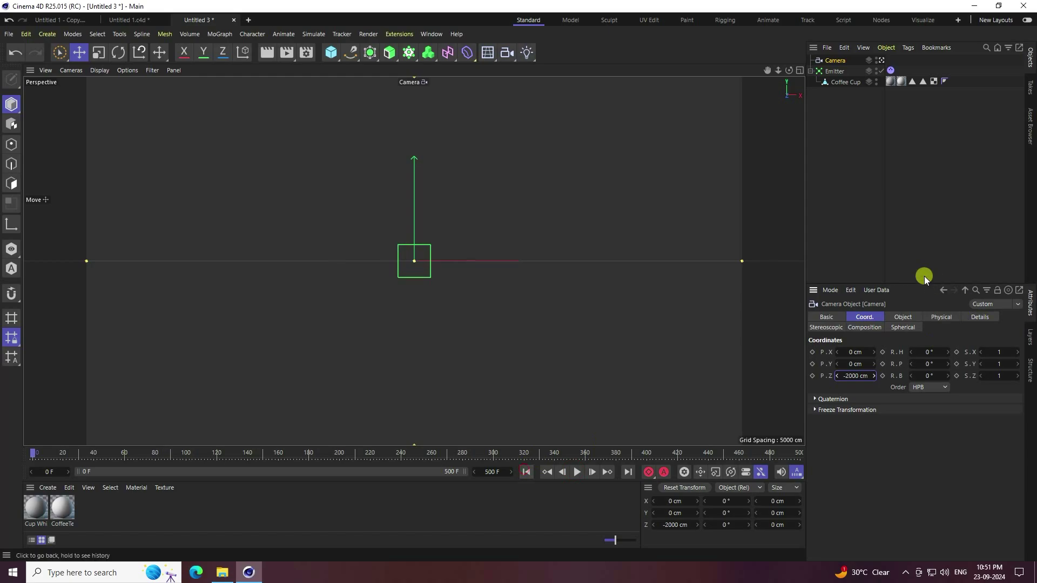
{"action": "left_click", "coordinate": [829, 290]}
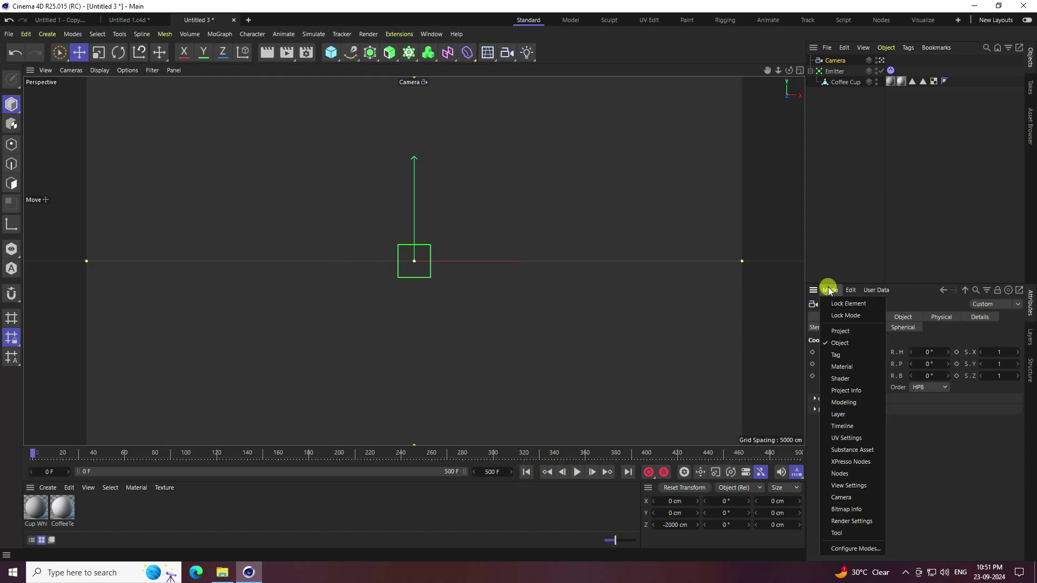
{"action": "left_click", "coordinate": [835, 331]}
{"action": "left_click", "coordinate": [932, 318]}
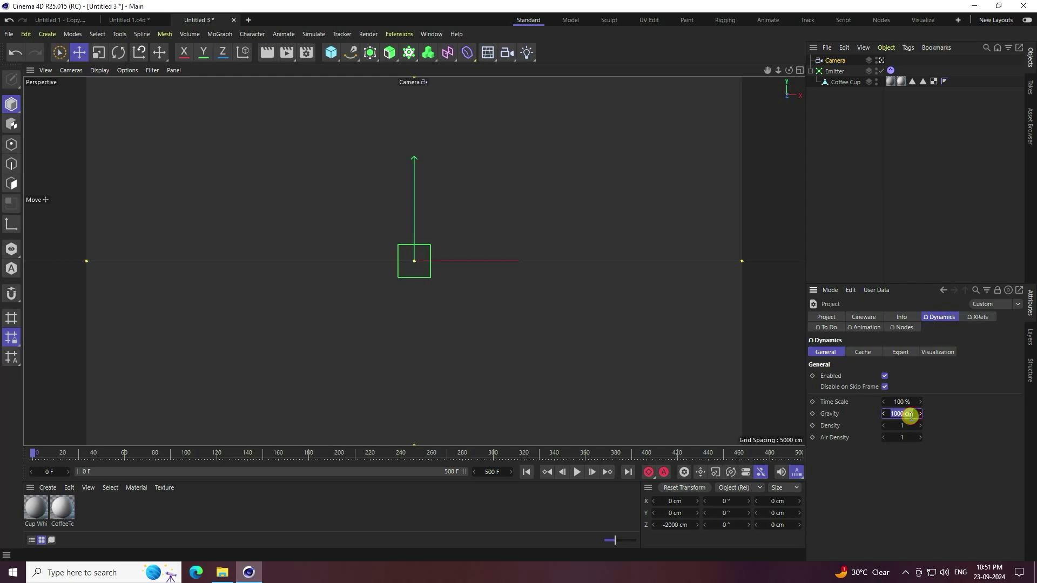
{"action": "left_click", "coordinate": [577, 472]}
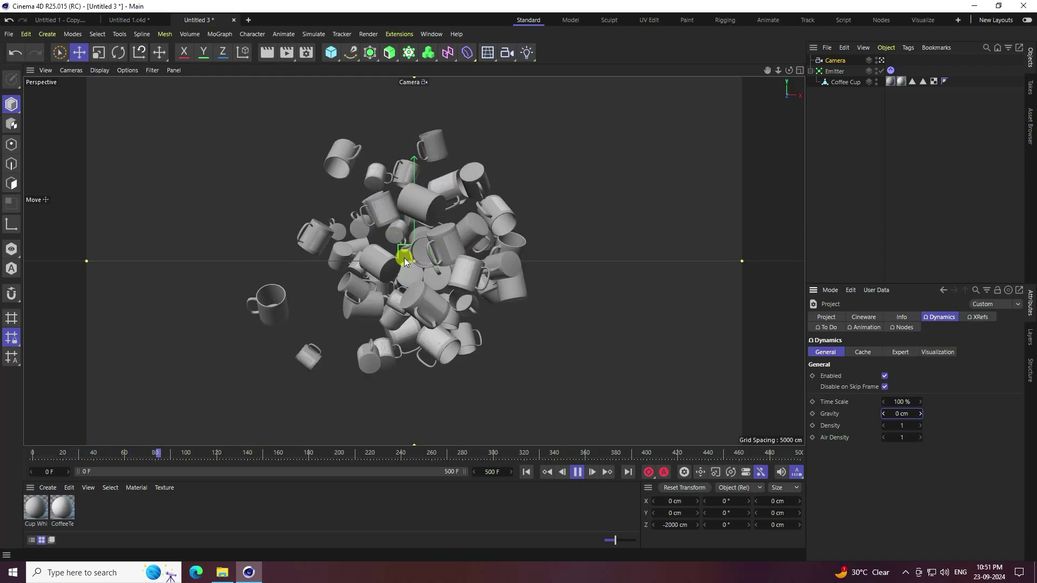
{"action": "left_click", "coordinate": [577, 472]}
{"action": "left_click", "coordinate": [526, 472]}
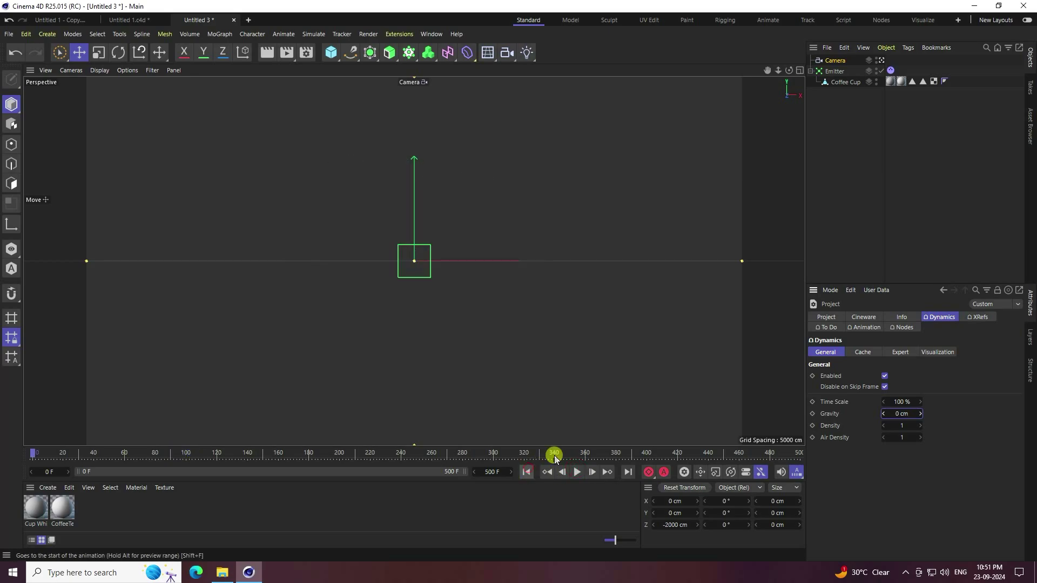
Show the Emitter's Particle settings, with Seed 1, and preview the floating cups
{"action": "left_click", "coordinate": [838, 71]}
{"action": "left_click", "coordinate": [923, 317]}
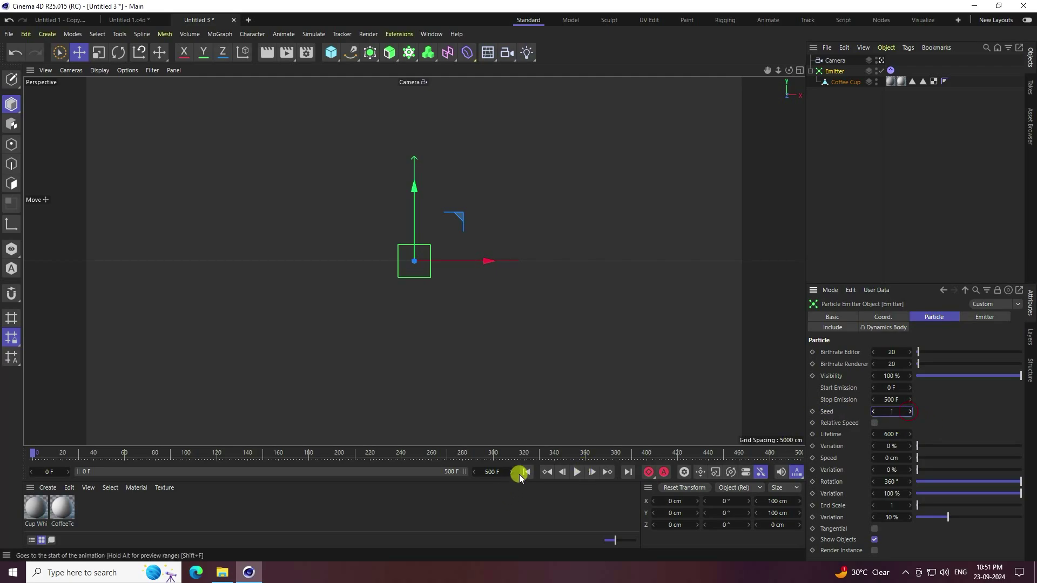
{"action": "left_click", "coordinate": [577, 472]}
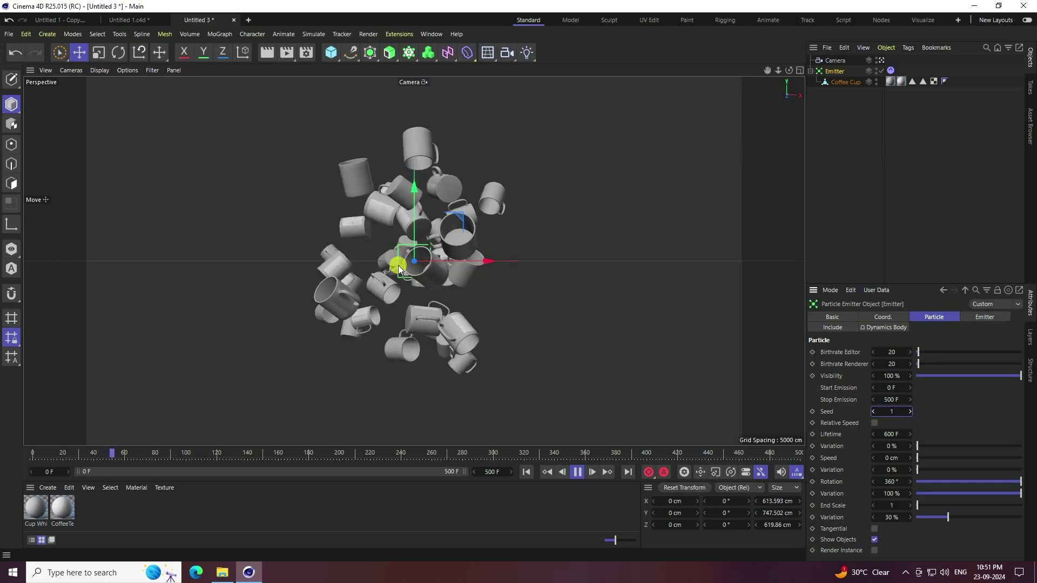
Bake the whole dynamics simulation from the Dynamics Body tag's Cache tab, reaching 10.90 MB
{"action": "left_click", "coordinate": [577, 472]}
{"action": "left_click", "coordinate": [526, 472]}
{"action": "left_click", "coordinate": [892, 69]}
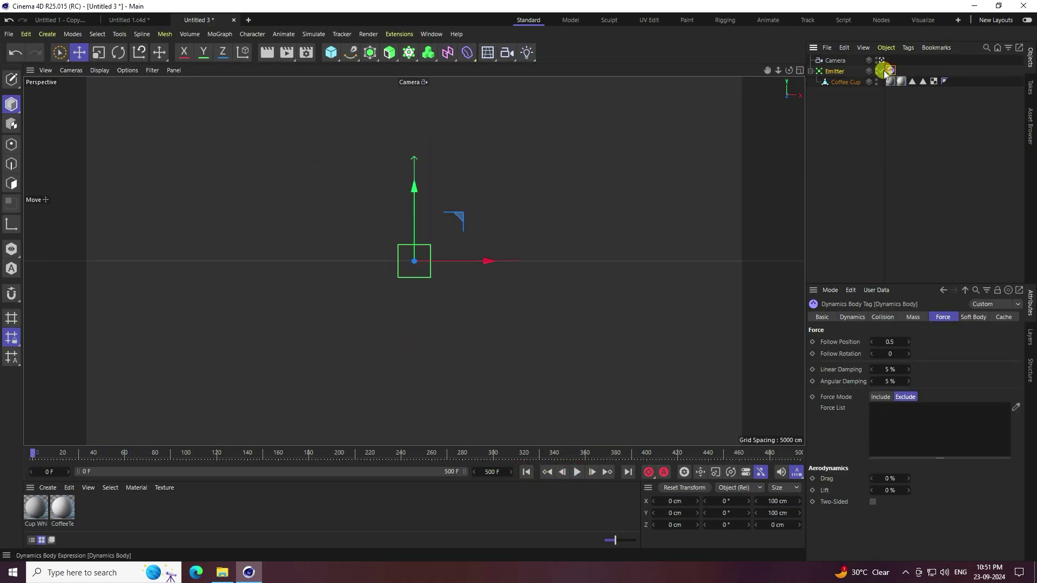
{"action": "left_click", "coordinate": [1004, 317]}
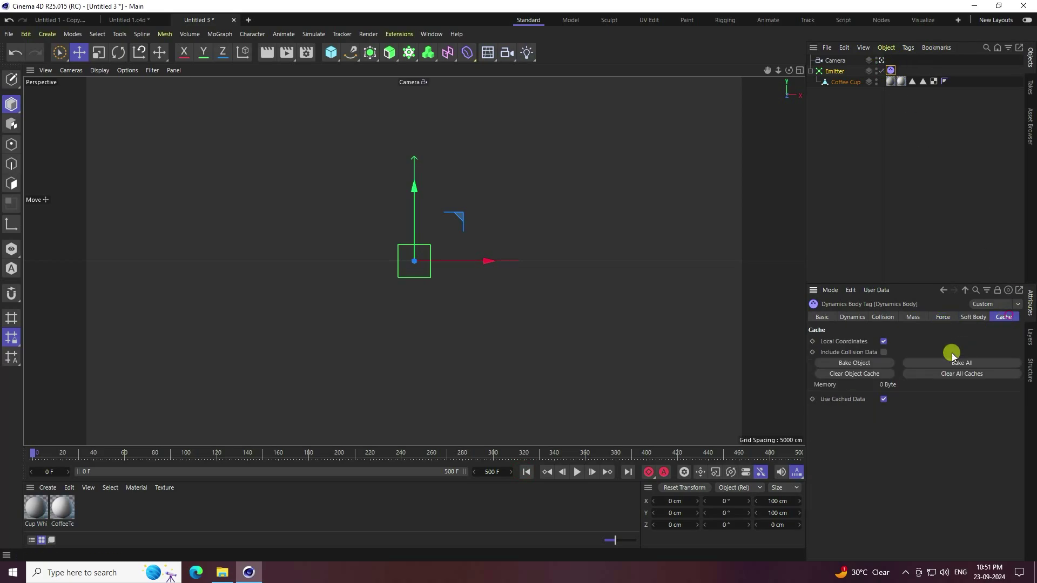
{"action": "left_click", "coordinate": [941, 362]}
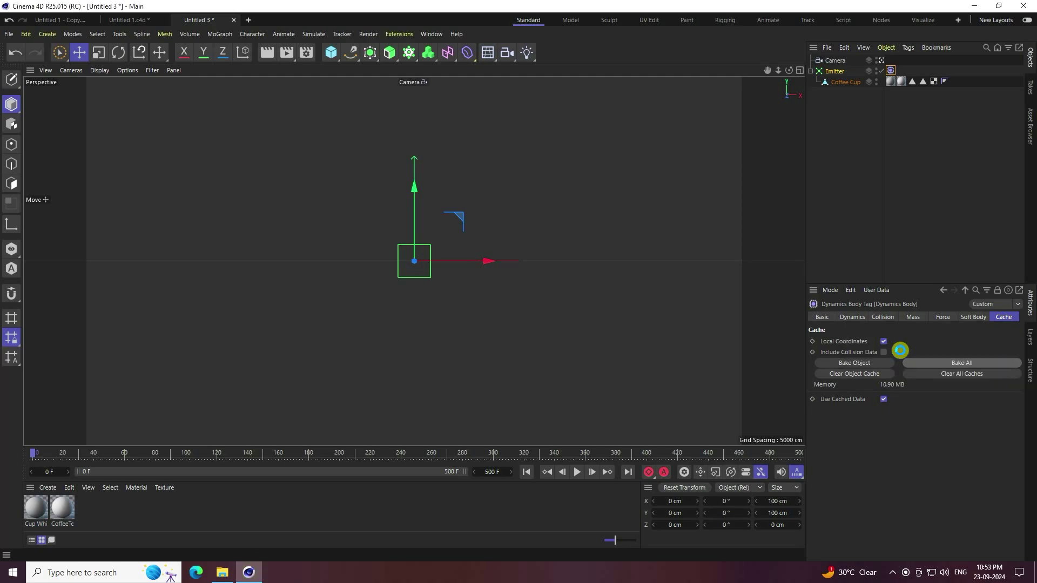
{"action": "left_click", "coordinate": [892, 349]}
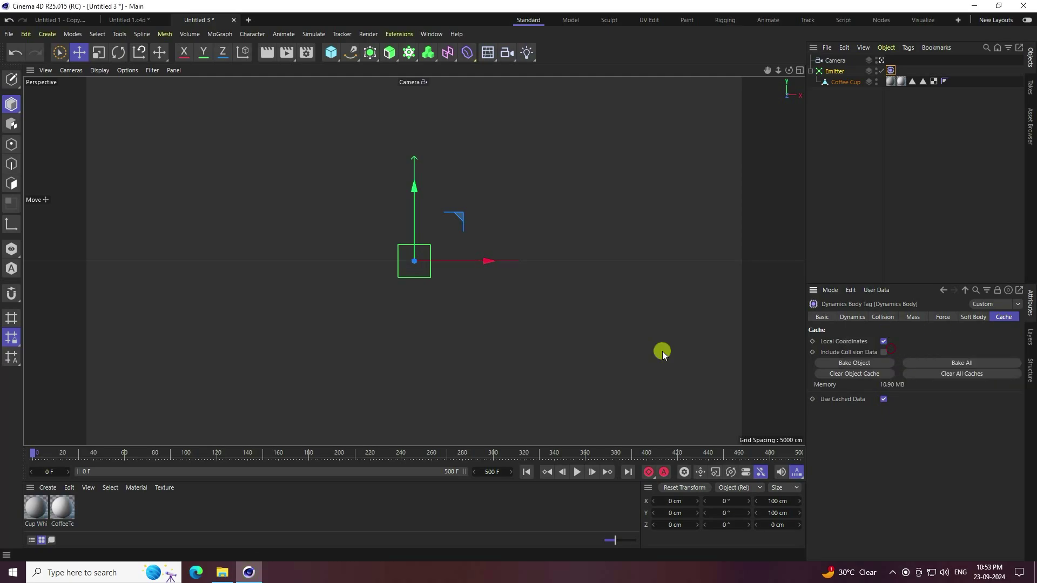
Play back the baked simulation, then clear all caches back to 0 Byte
{"action": "left_click", "coordinate": [577, 472]}
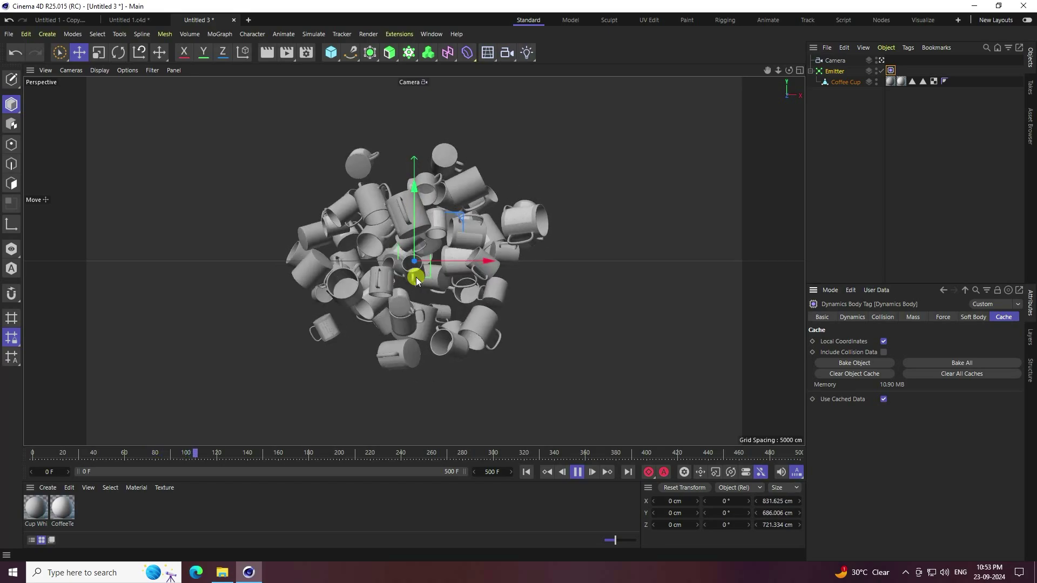
{"action": "left_click", "coordinate": [577, 472]}
{"action": "left_click", "coordinate": [522, 472]}
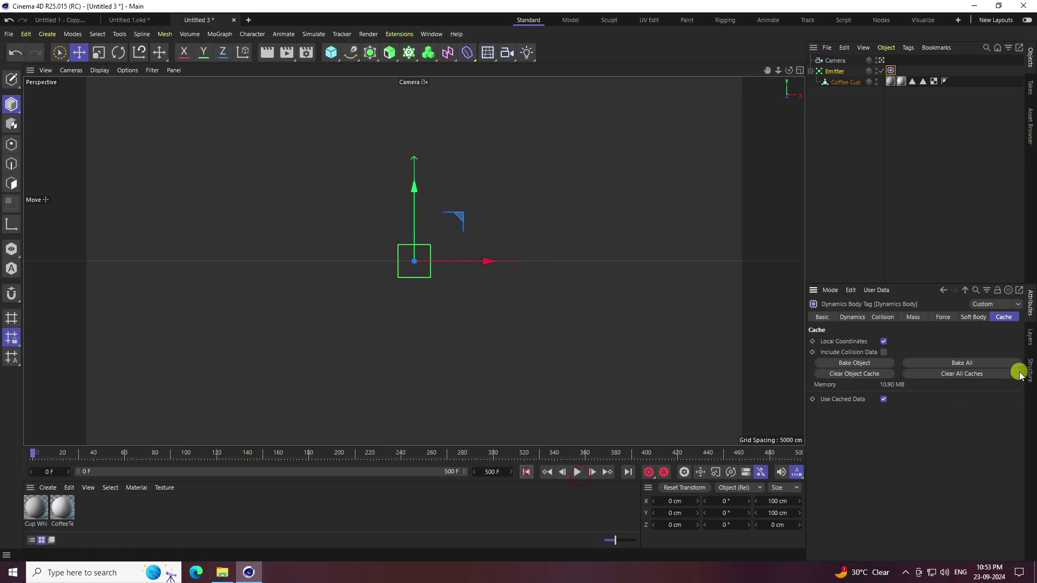
{"action": "left_click", "coordinate": [966, 378]}
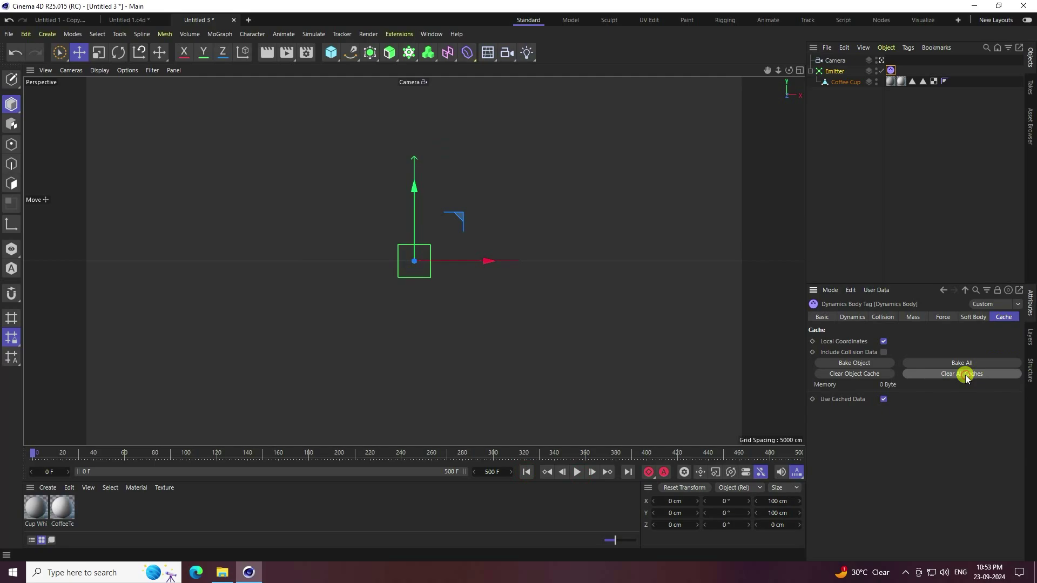
{"action": "left_click", "coordinate": [832, 71]}
Add a MoGraph Delay effector and set its mode to Spring
{"action": "left_click", "coordinate": [190, 34]}
{"action": "mouse_move", "coordinate": [220, 33]}
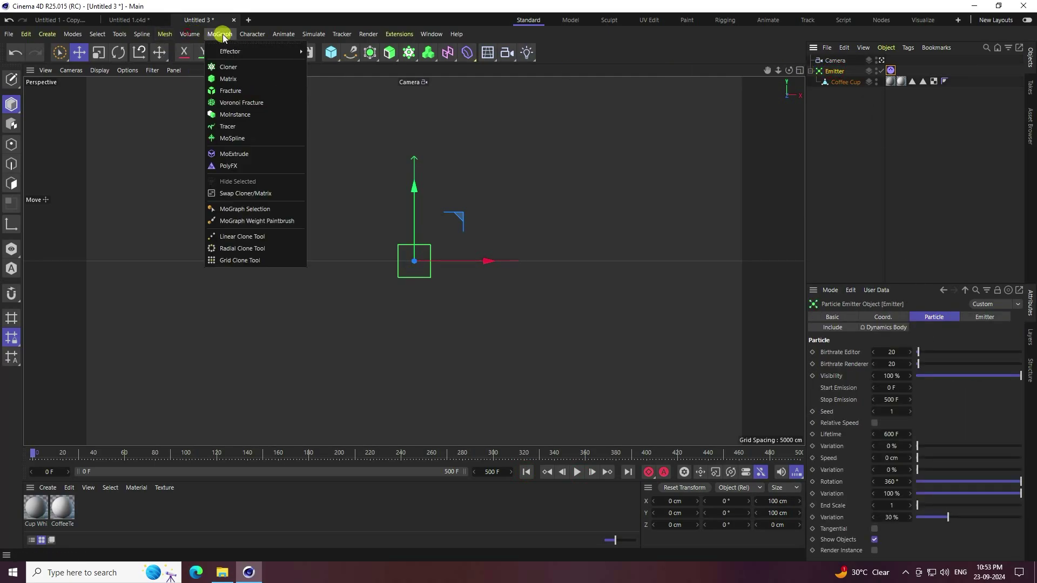
{"action": "mouse_move", "coordinate": [232, 50]}
{"action": "left_click", "coordinate": [339, 72]}
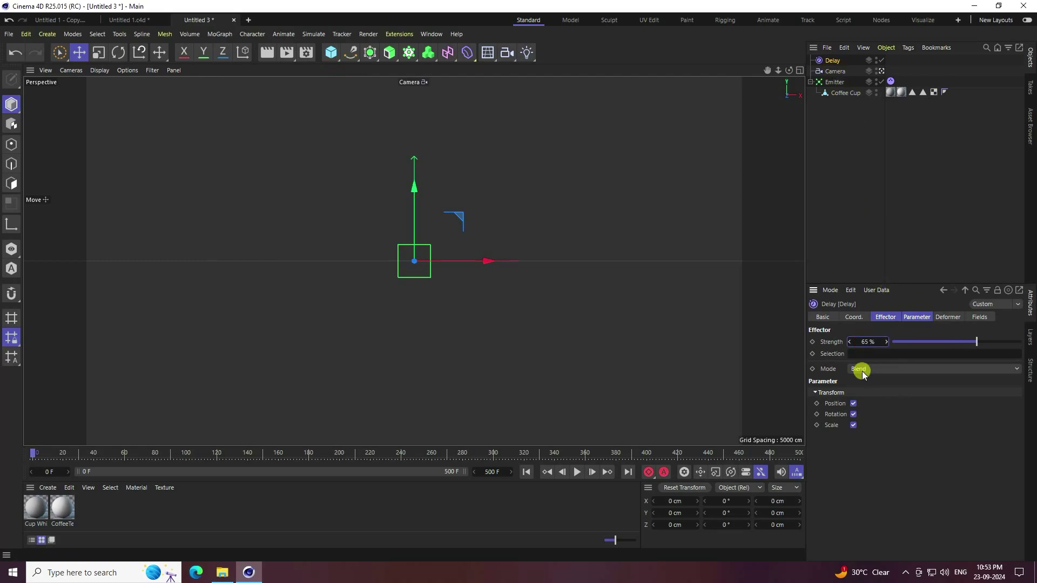
{"action": "left_click", "coordinate": [919, 369]}
{"action": "left_click", "coordinate": [864, 407]}
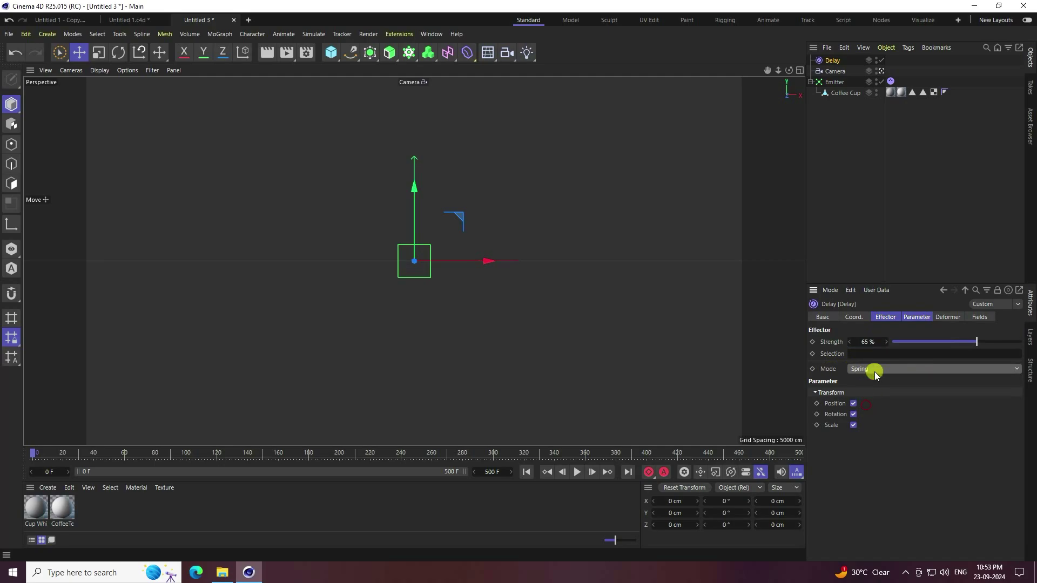
Add the Delay effector to the Emitter's modifiers list and preview the spreading cups
{"action": "left_click", "coordinate": [835, 84]}
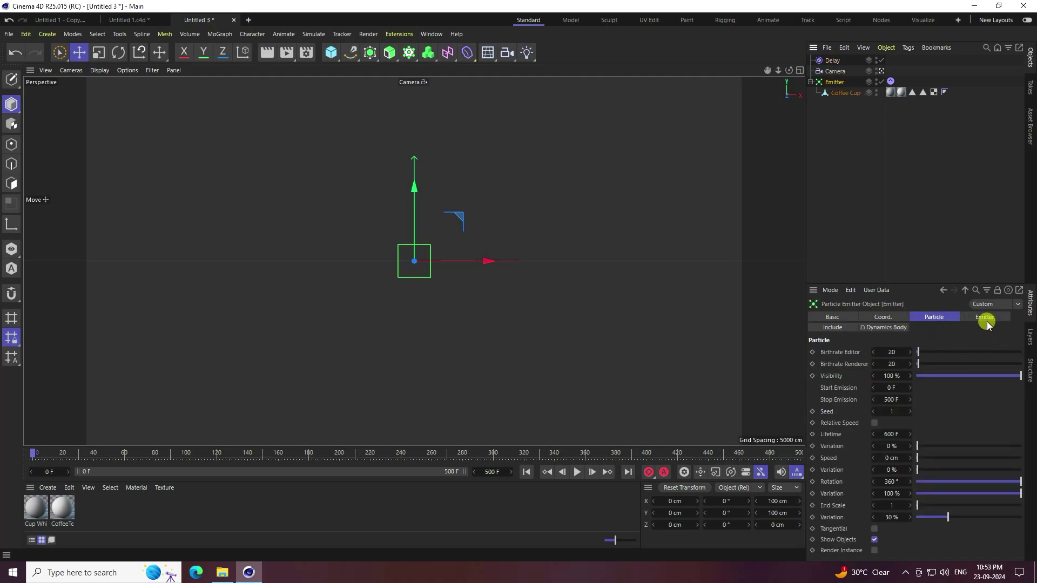
{"action": "left_click", "coordinate": [832, 328]}
{"action": "left_click_drag", "start_coordinate": [831, 63], "coordinate": [885, 399]}
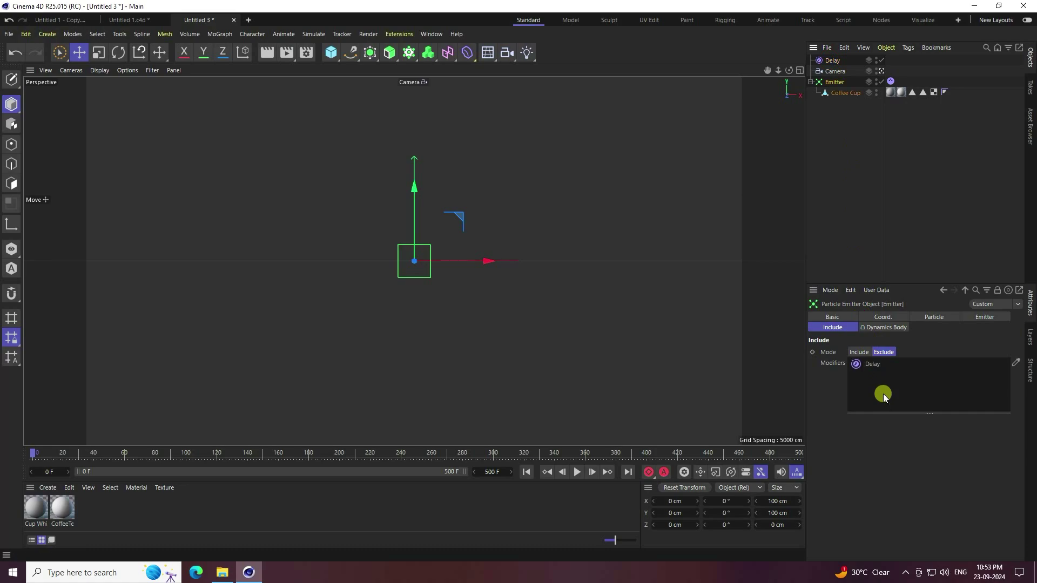
{"action": "left_click", "coordinate": [576, 473]}
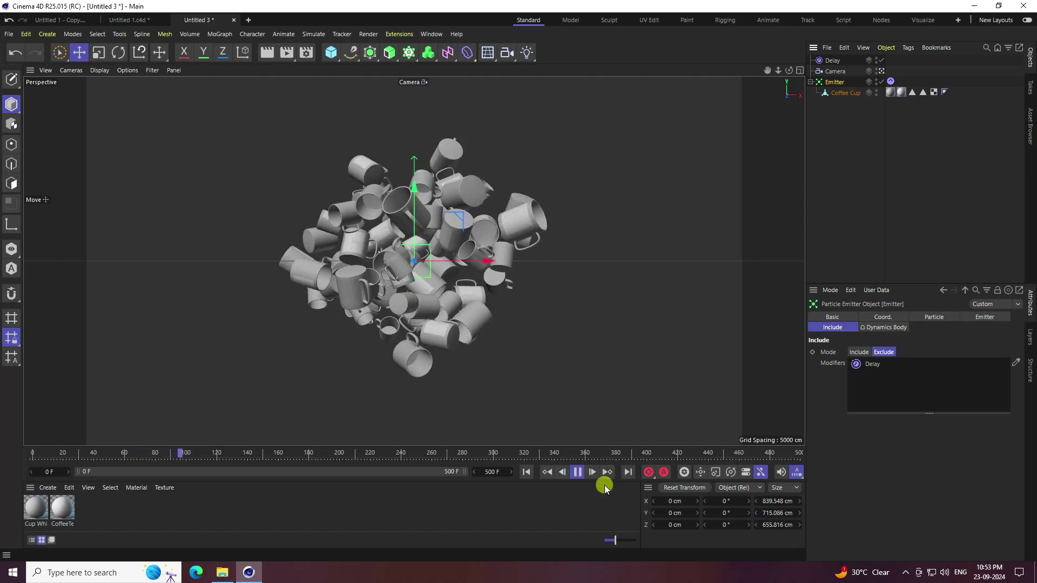
{"action": "left_click", "coordinate": [576, 472]}
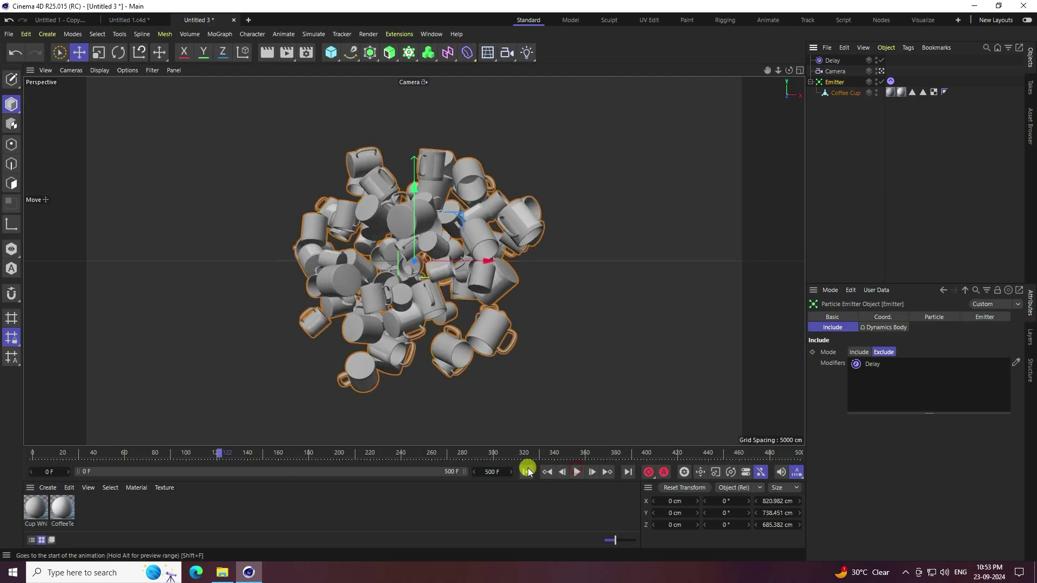
{"action": "left_click", "coordinate": [527, 472]}
Add a Sphere primitive (100 cm radius, 32 segments) at the scene centre
{"action": "left_click", "coordinate": [330, 51]}
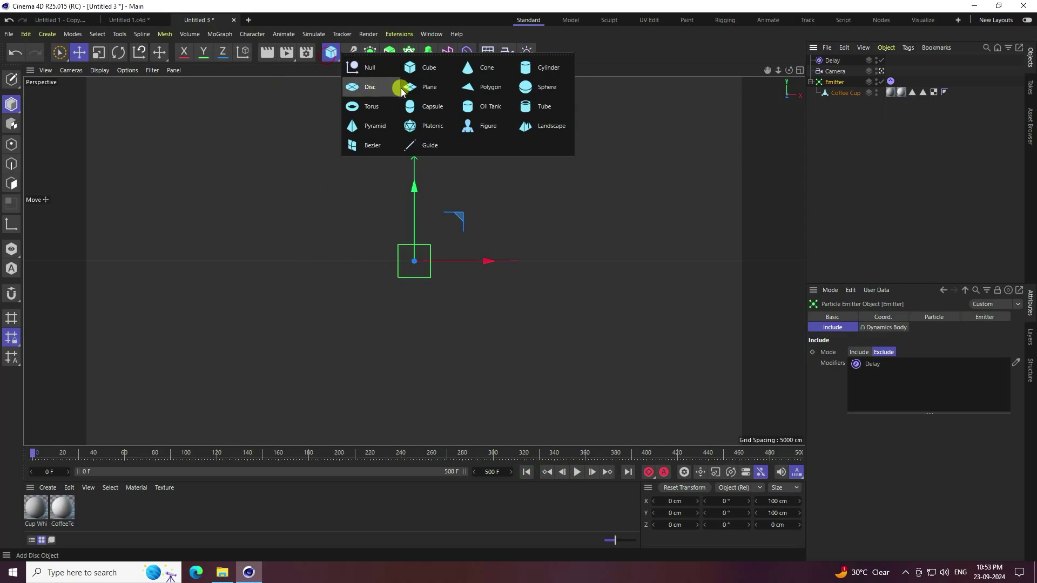
{"action": "left_click", "coordinate": [542, 90]}
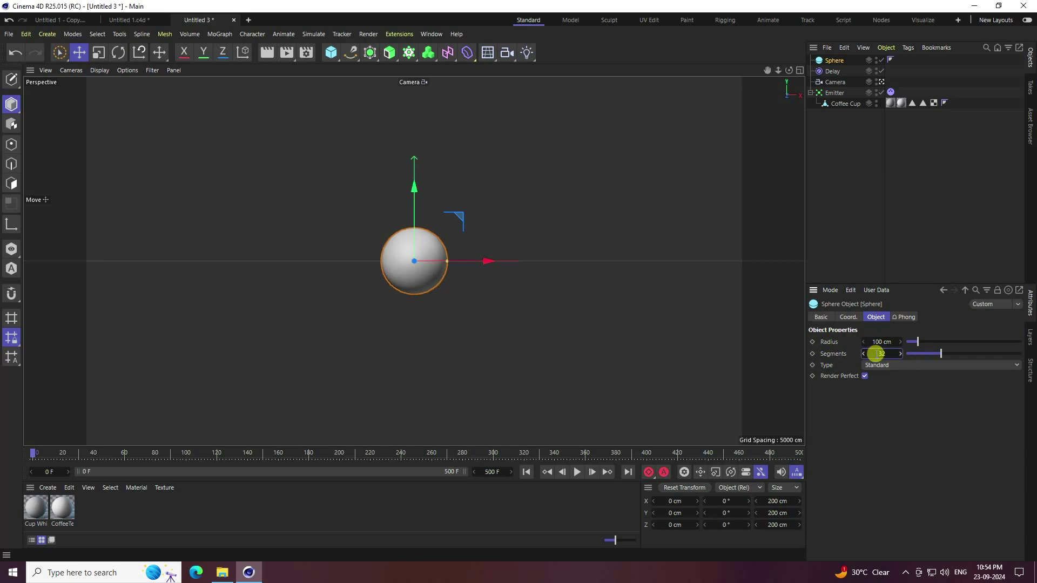
{"action": "left_click", "coordinate": [312, 35]}
{"action": "mouse_move", "coordinate": [330, 111]}
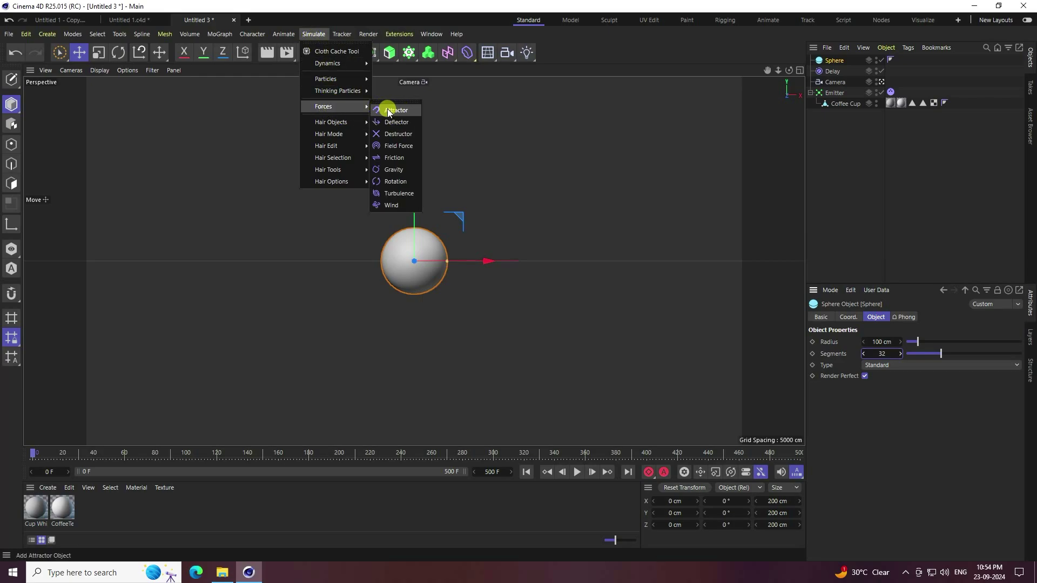
Add an Attractor as a child of the Sphere with Strength 2000 in Force mode
{"action": "left_click", "coordinate": [404, 116]}
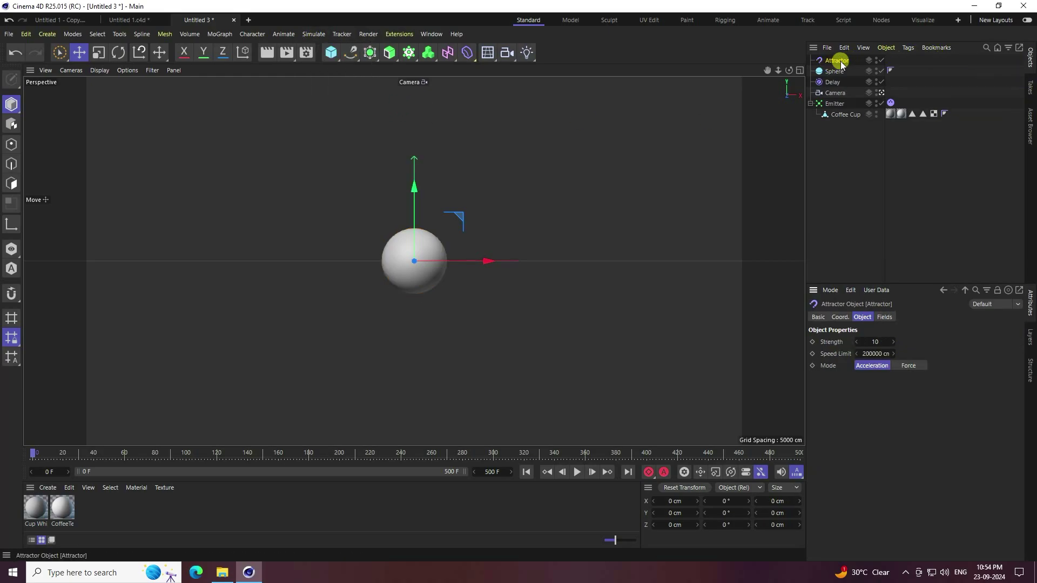
{"action": "left_click_drag", "start_coordinate": [837, 69], "coordinate": [835, 62]}
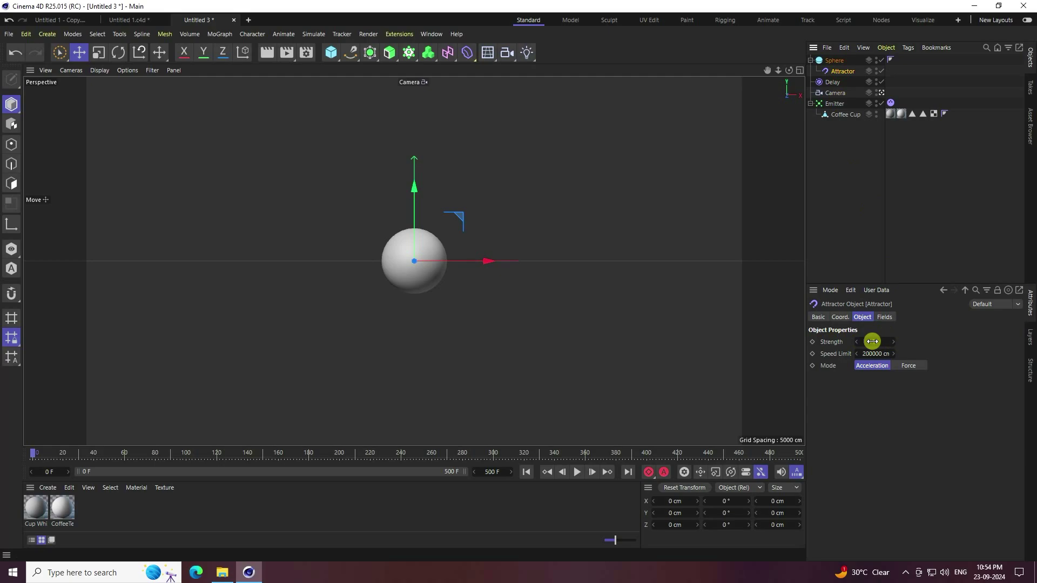
{"action": "type", "text": "2000"}
{"action": "key", "text": "Return"}
{"action": "left_click", "coordinate": [913, 366]}
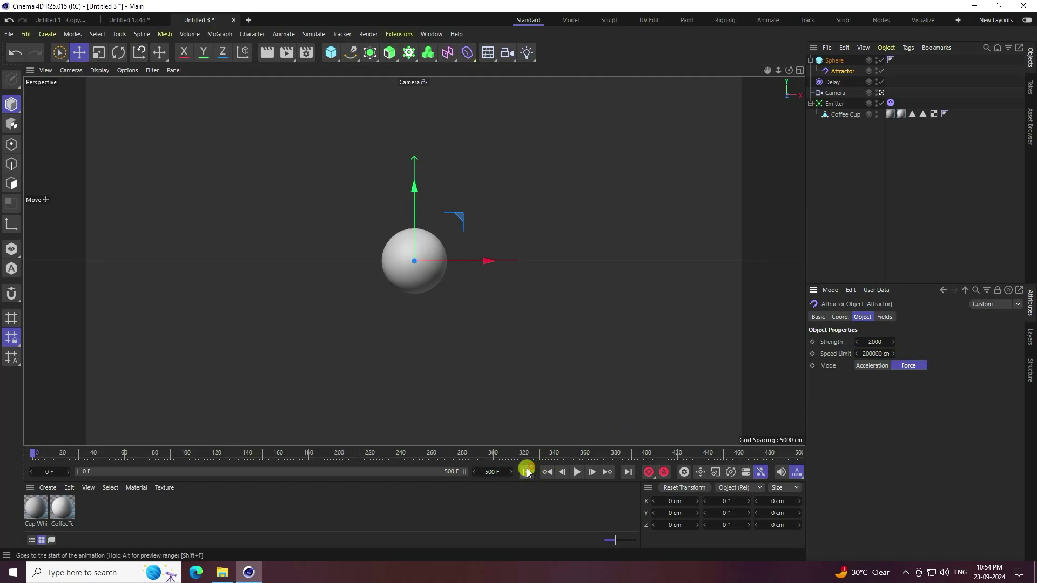
Preview the cups gathering at the sphere, then rewind to frame 0
{"action": "left_click", "coordinate": [577, 473]}
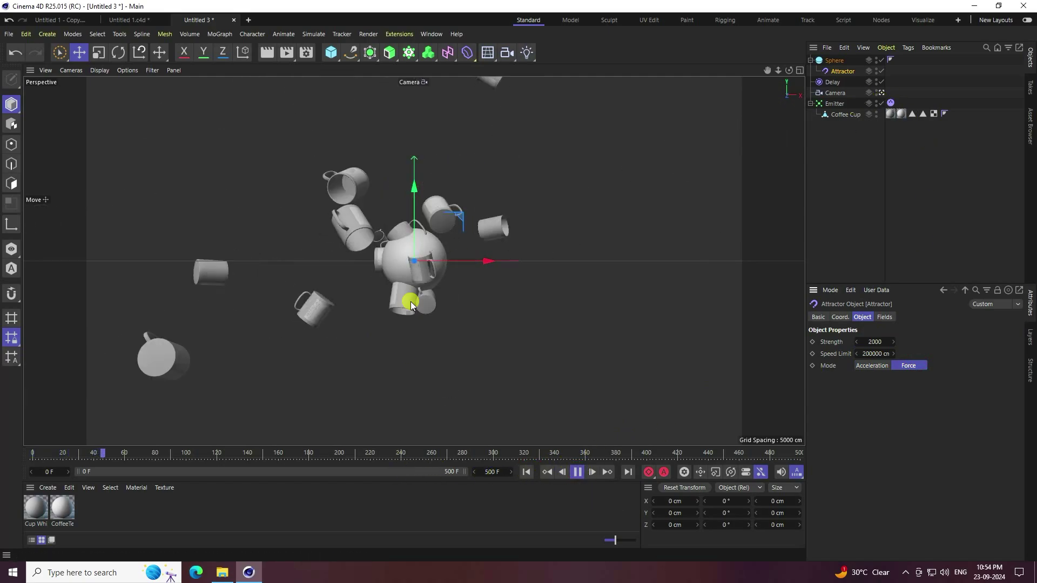
{"action": "left_click", "coordinate": [577, 472]}
{"action": "left_click", "coordinate": [526, 472]}
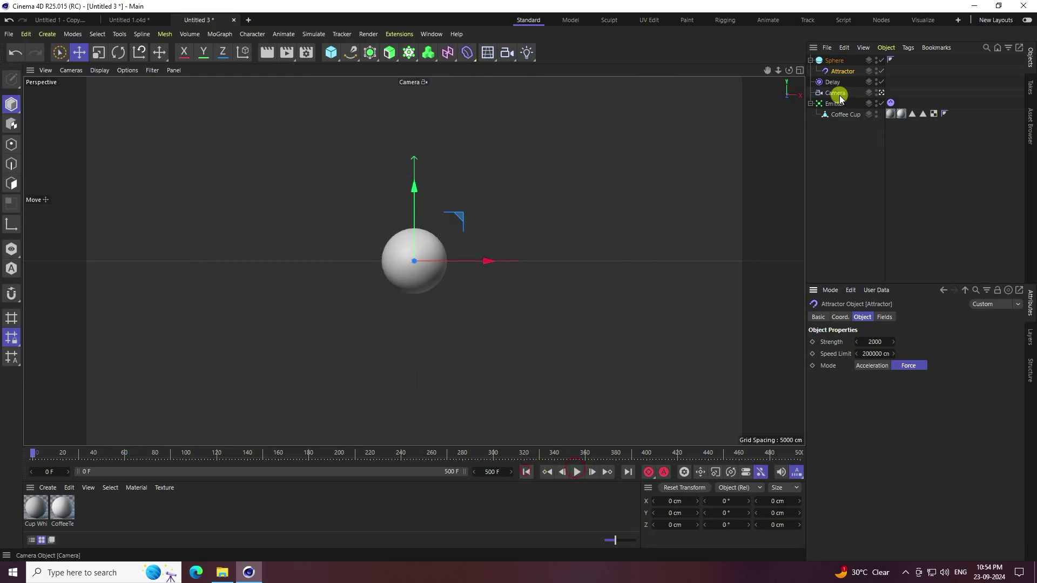
Add a Vibrate tag to the Sphere with position vibration at 1000 cm amplitude
{"action": "right_click", "coordinate": [837, 60]}
{"action": "mouse_move", "coordinate": [869, 43]}
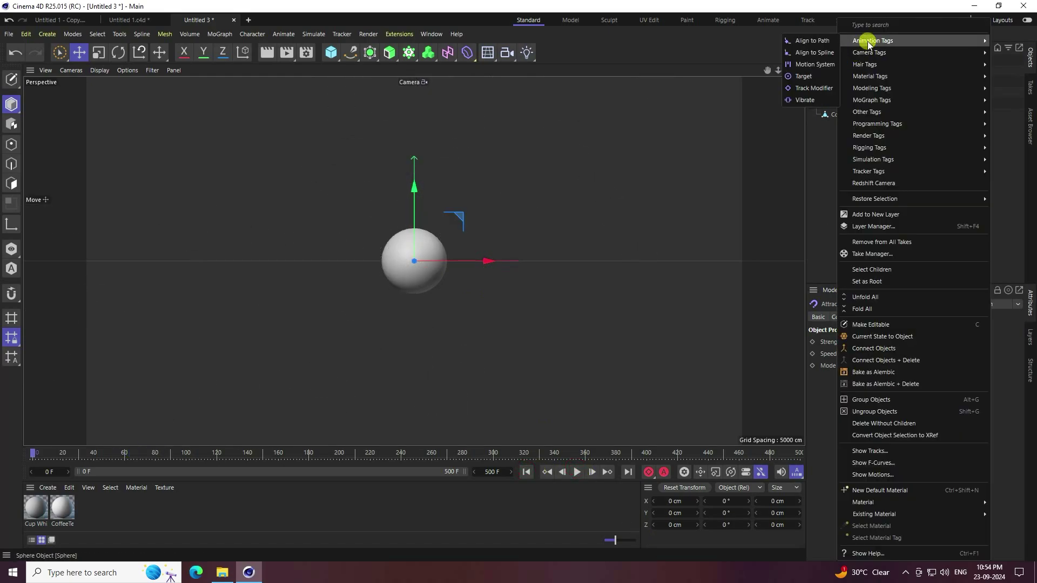
{"action": "left_click", "coordinate": [804, 99]}
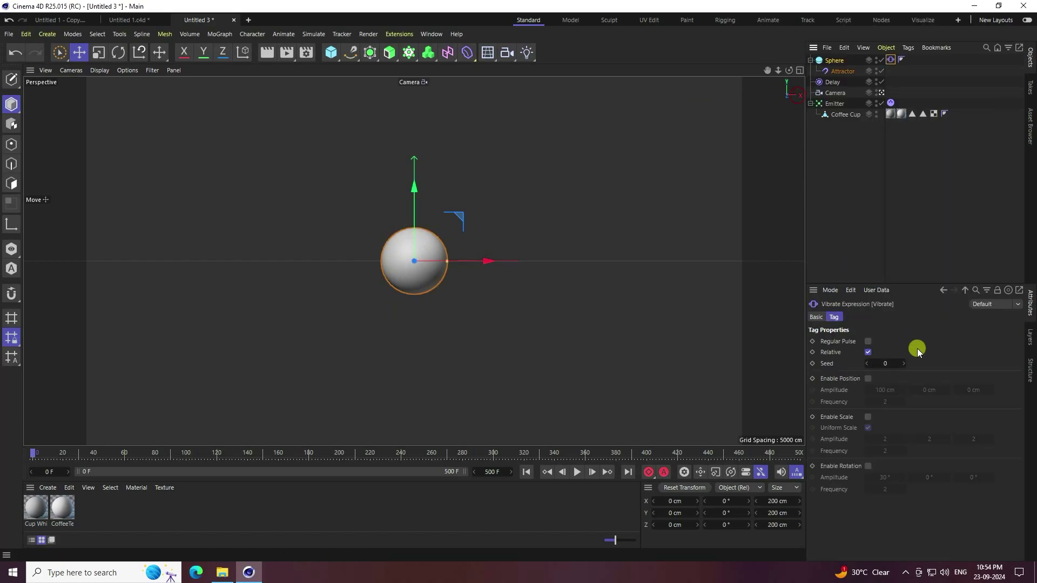
{"action": "left_click", "coordinate": [868, 379]}
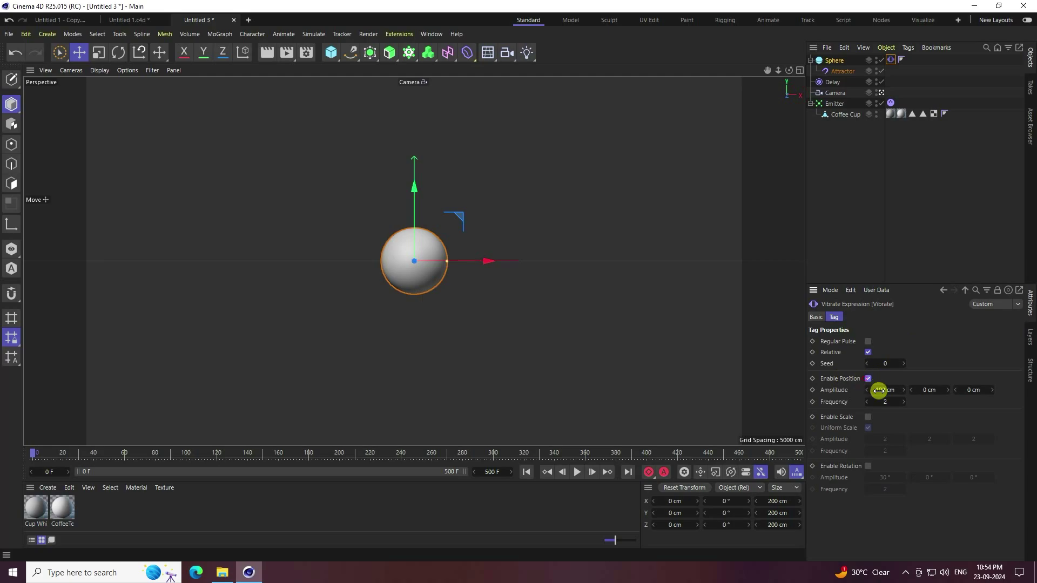
{"action": "type", "text": "1000"}
{"action": "left_click", "coordinate": [918, 390]}
{"action": "type", "text": "10"}
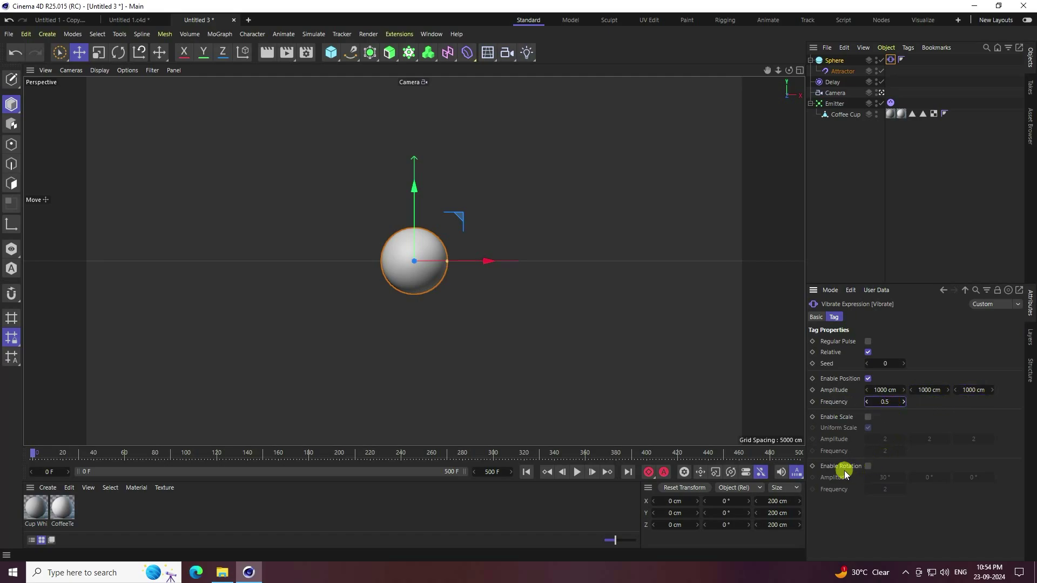
Enable rotation vibration with 360° amplitude and frequency 0.5
{"action": "left_click", "coordinate": [868, 465]}
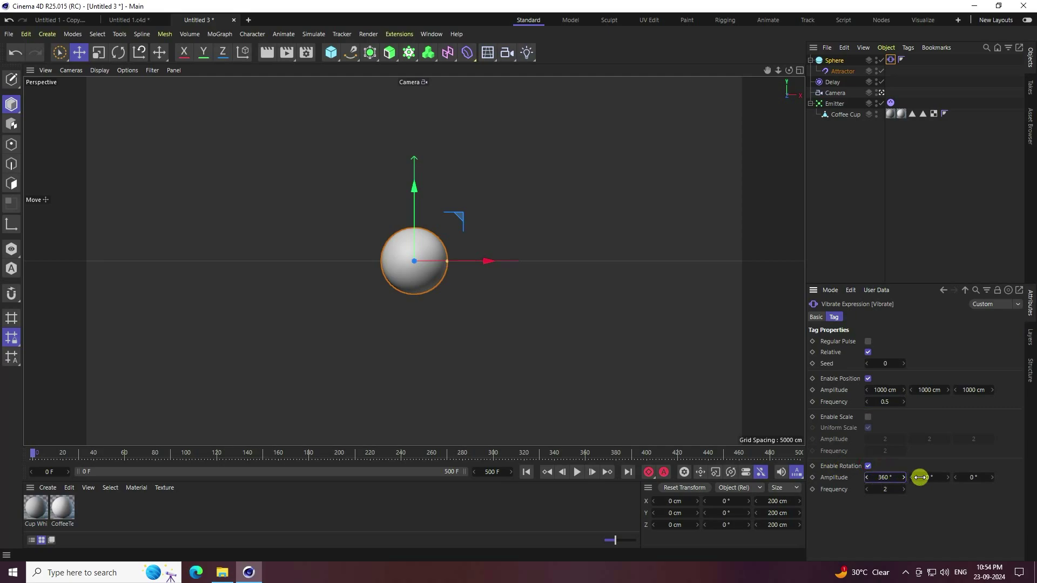
{"action": "left_click", "coordinate": [955, 477]}
{"action": "type", "text": "360"}
{"action": "left_click", "coordinate": [883, 489]}
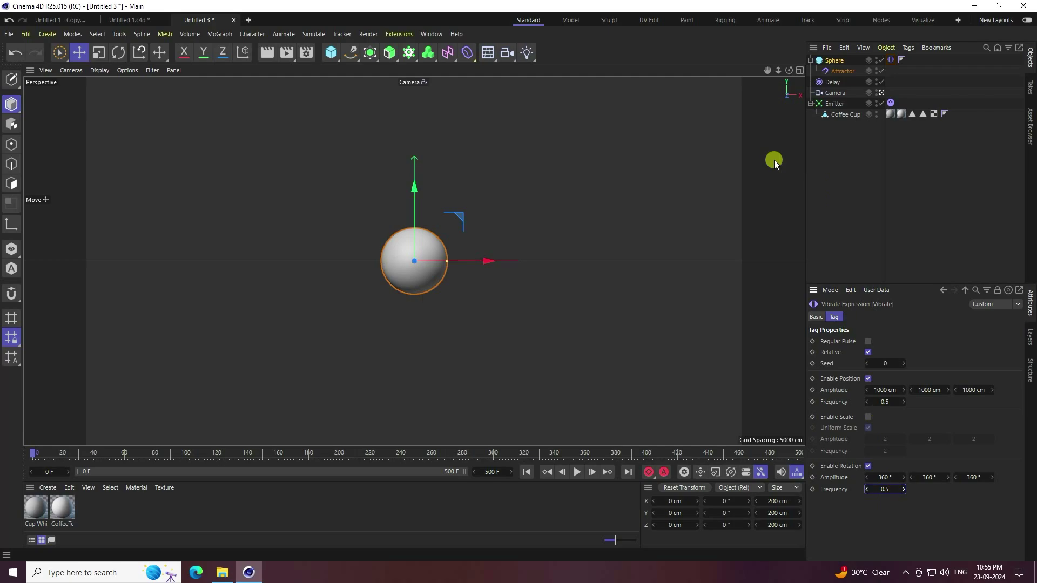
{"action": "left_click", "coordinate": [834, 60]}
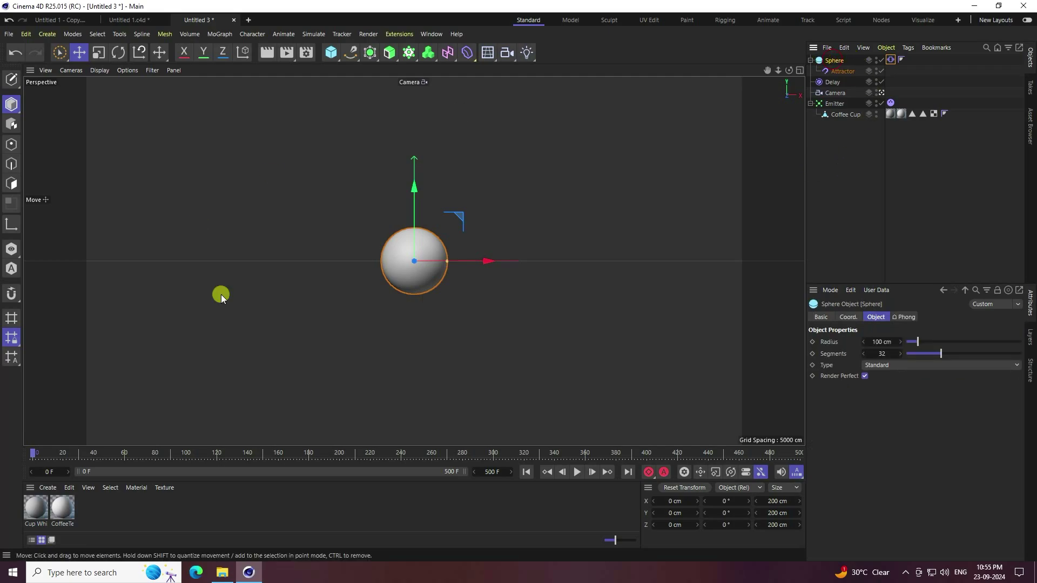
Give the Sphere a Collider Body simulation tag
{"action": "right_click", "coordinate": [835, 64]}
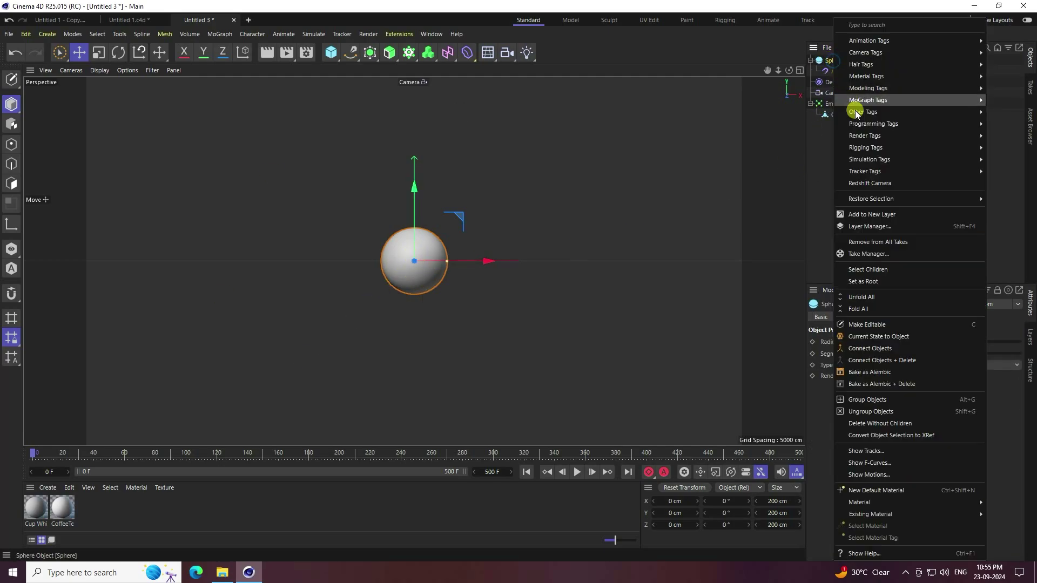
{"action": "mouse_move", "coordinate": [871, 161]}
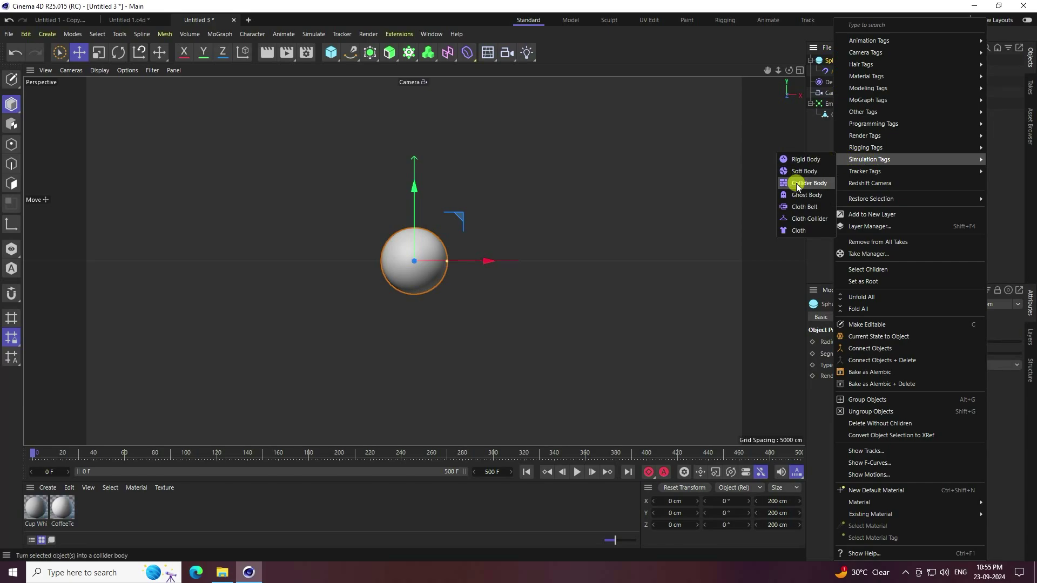
{"action": "left_click", "coordinate": [809, 183]}
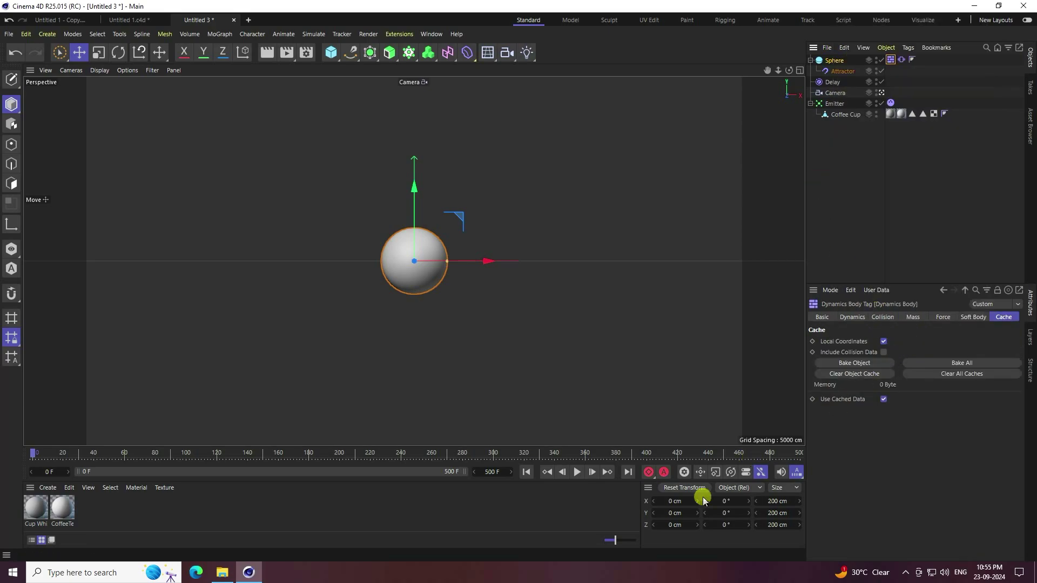
Preview the cups bumping off the sphere, then rewind to frame 0
{"action": "left_click", "coordinate": [577, 472]}
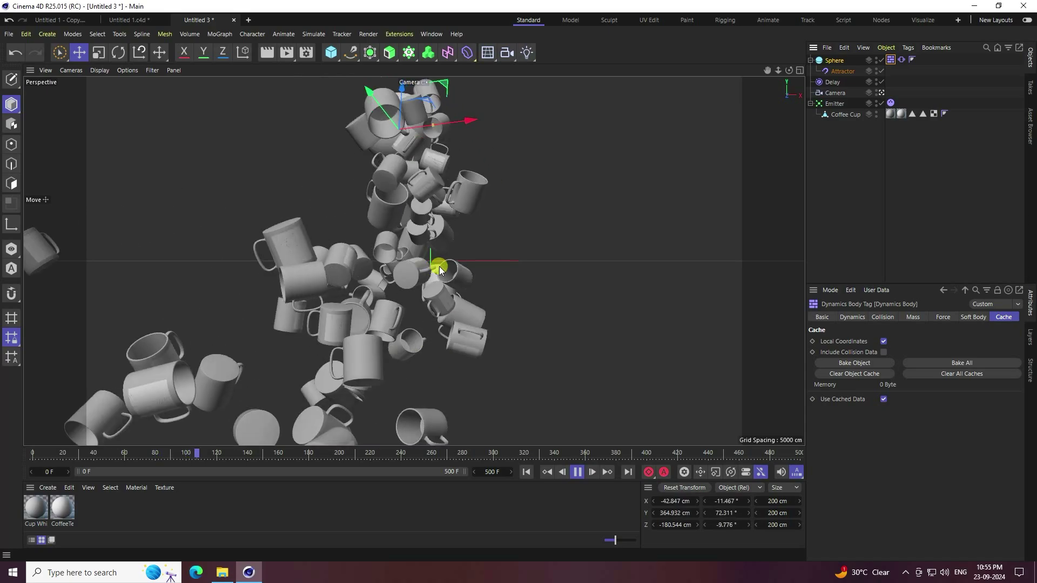
{"action": "key", "text": "F8"}
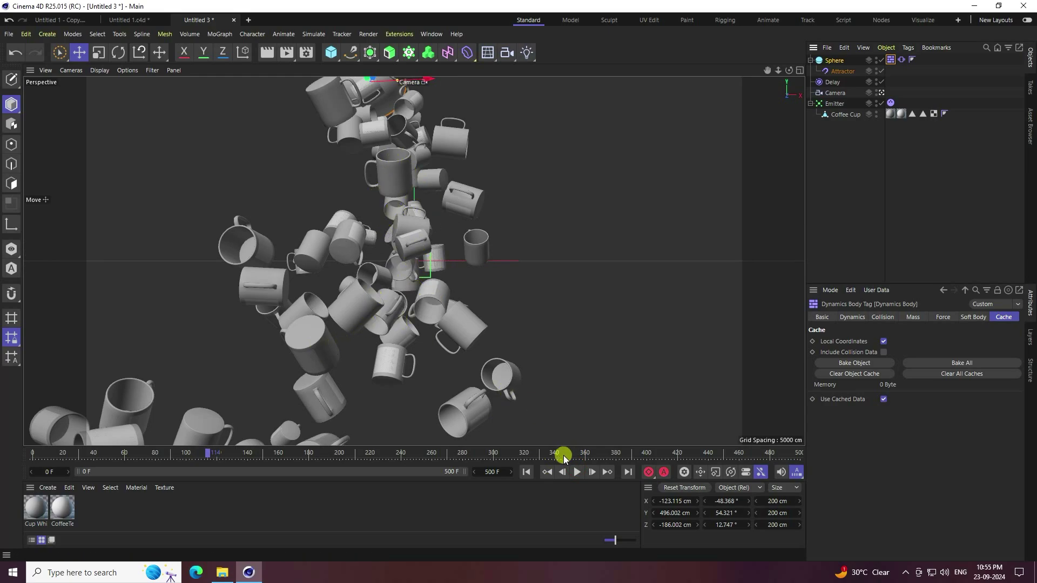
{"action": "left_click", "coordinate": [528, 472]}
Load the MercyMat materials from the studio lights & Materials folder
{"action": "left_click", "coordinate": [47, 488]}
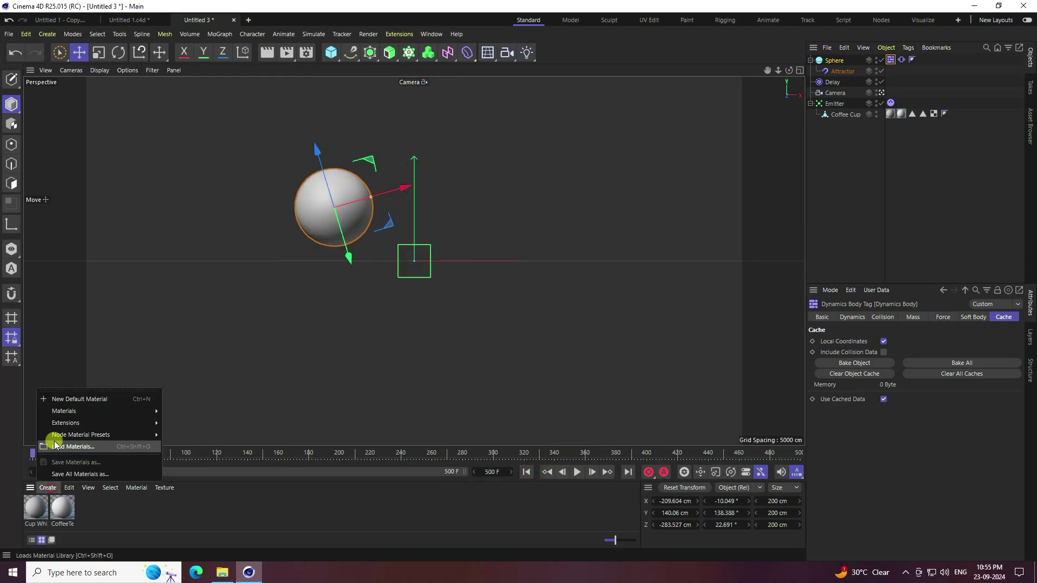
{"action": "left_click", "coordinate": [65, 442]}
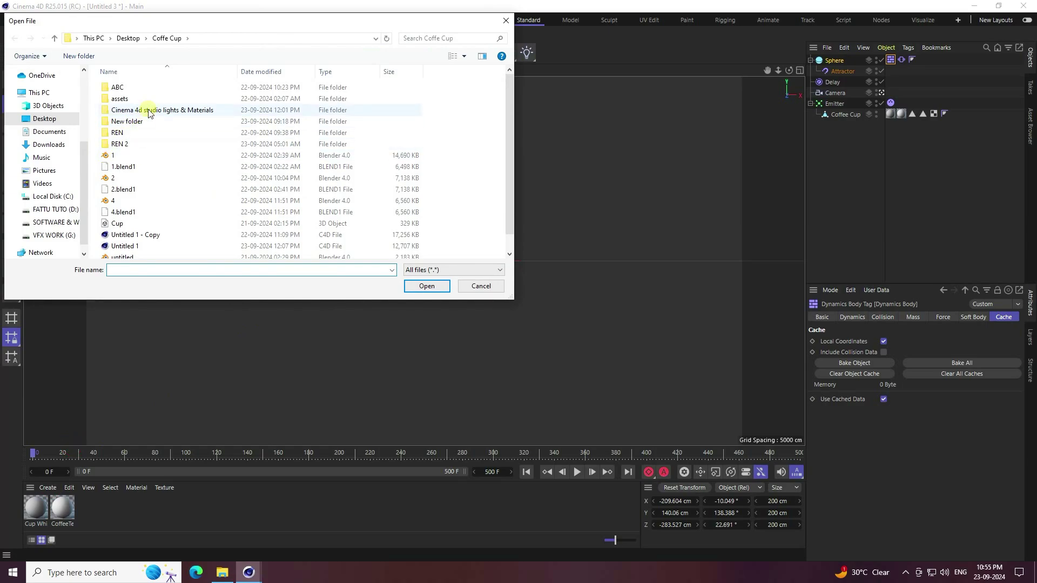
{"action": "double_click", "coordinate": [145, 109]}
{"action": "double_click", "coordinate": [139, 92]}
{"action": "left_click", "coordinate": [134, 98]}
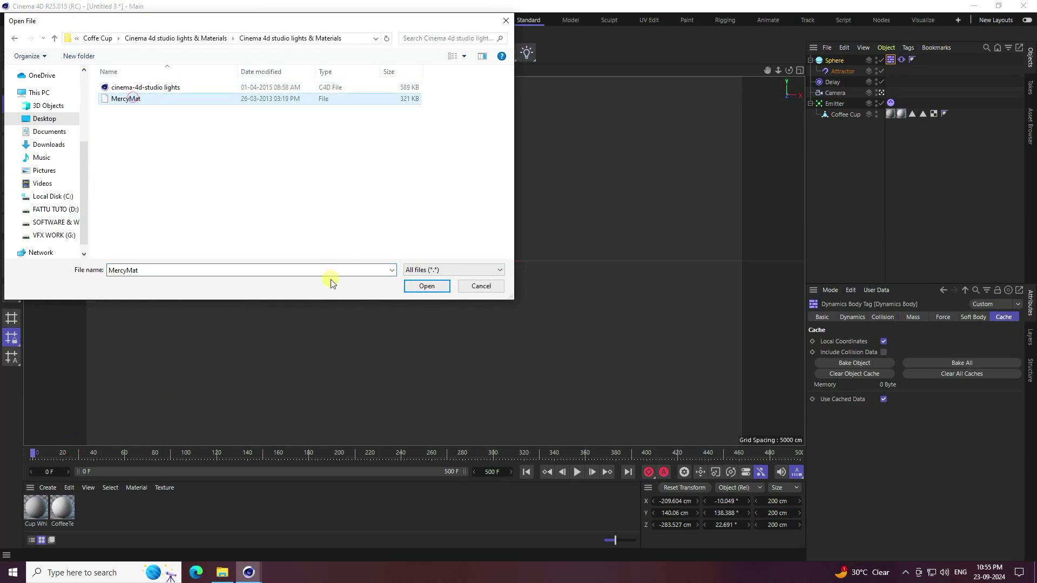
{"action": "left_click", "coordinate": [425, 286]}
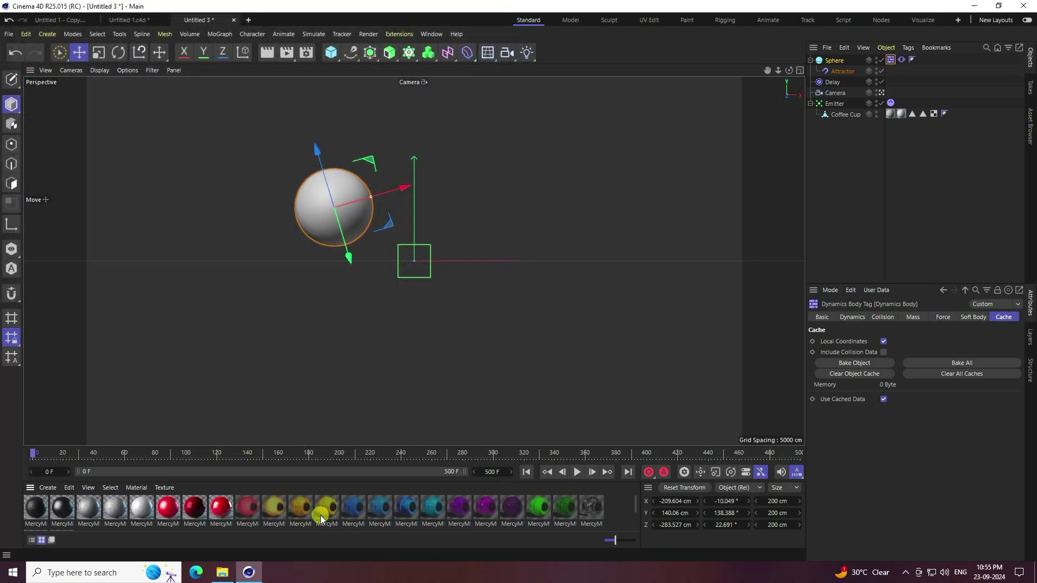
Apply yellow to the Coffee Cup and magenta to the Sphere, then preview from the start
{"action": "left_click_drag", "start_coordinate": [325, 510], "coordinate": [897, 116]}
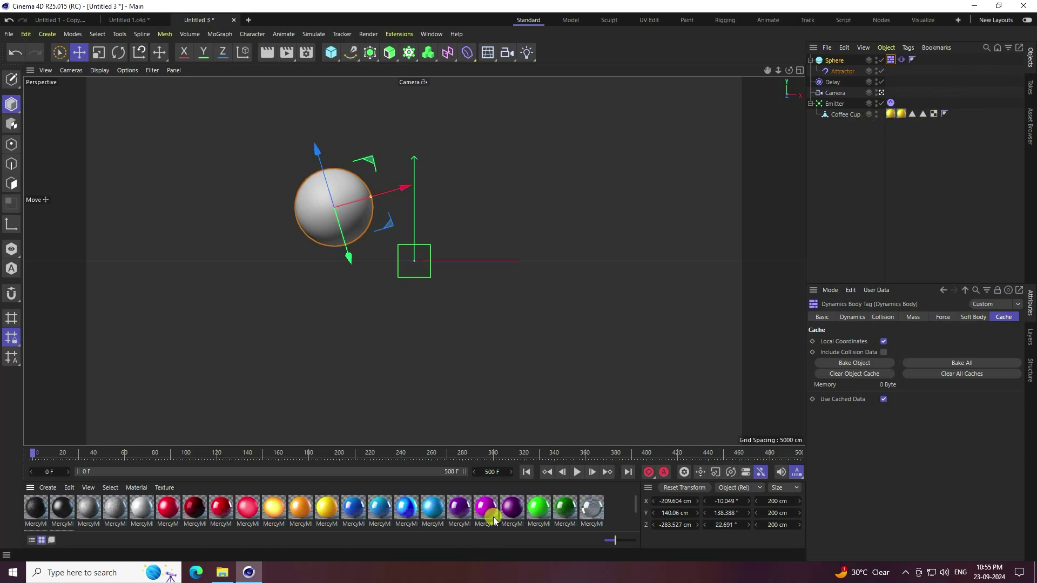
{"action": "left_click_drag", "start_coordinate": [831, 61], "coordinate": [833, 61]}
{"action": "left_click", "coordinate": [527, 473]}
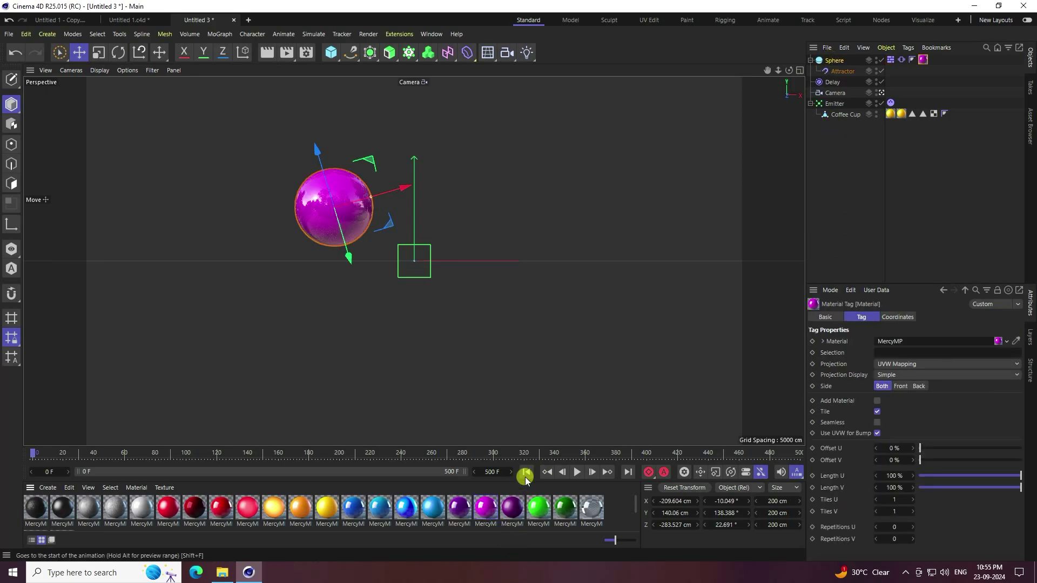
{"action": "left_click", "coordinate": [578, 473]}
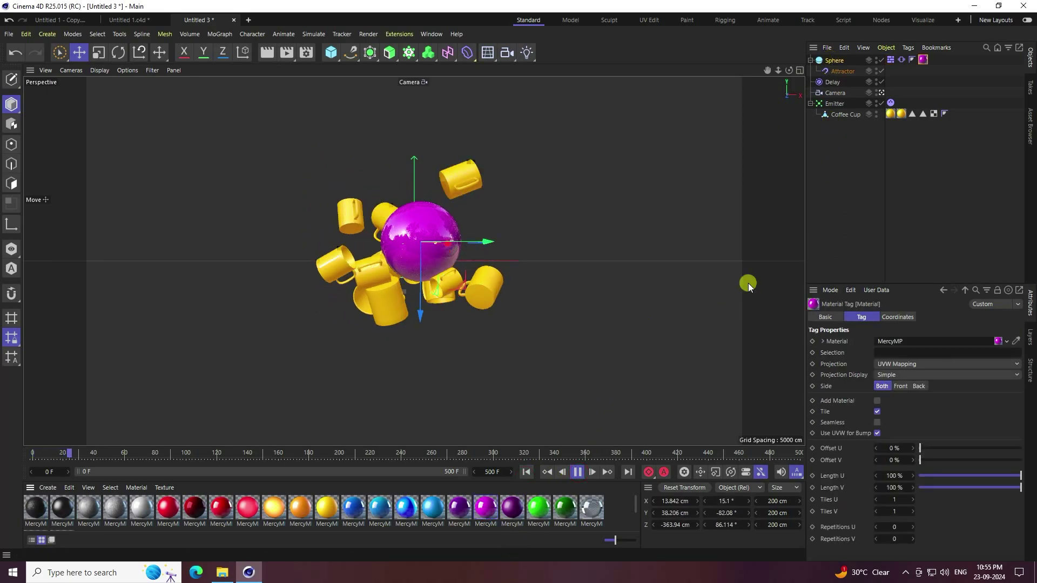
{"action": "left_click", "coordinate": [857, 157]}
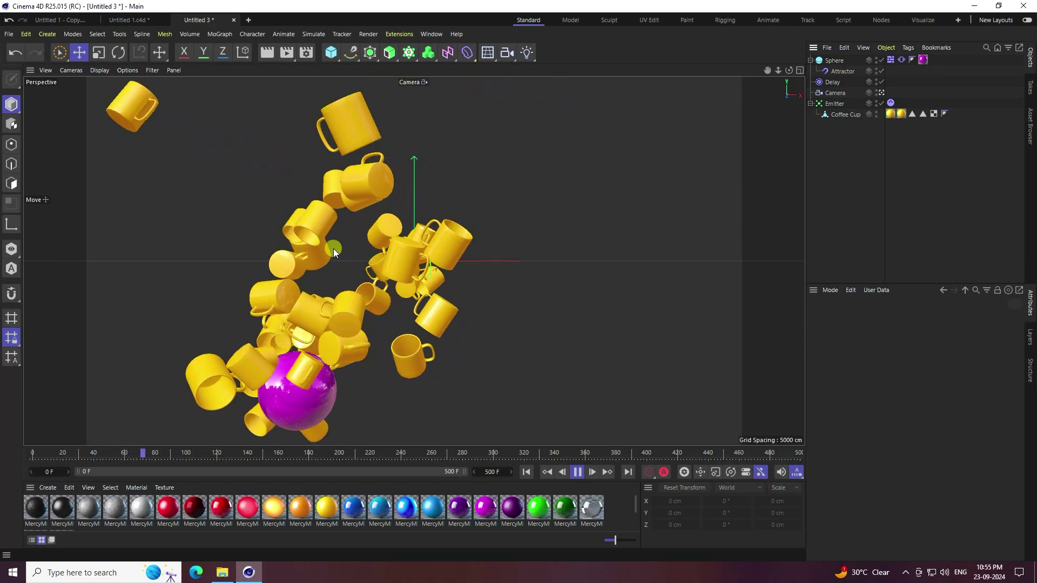
Merge the studio-lights project file into the scene
{"action": "left_click", "coordinate": [580, 477]}
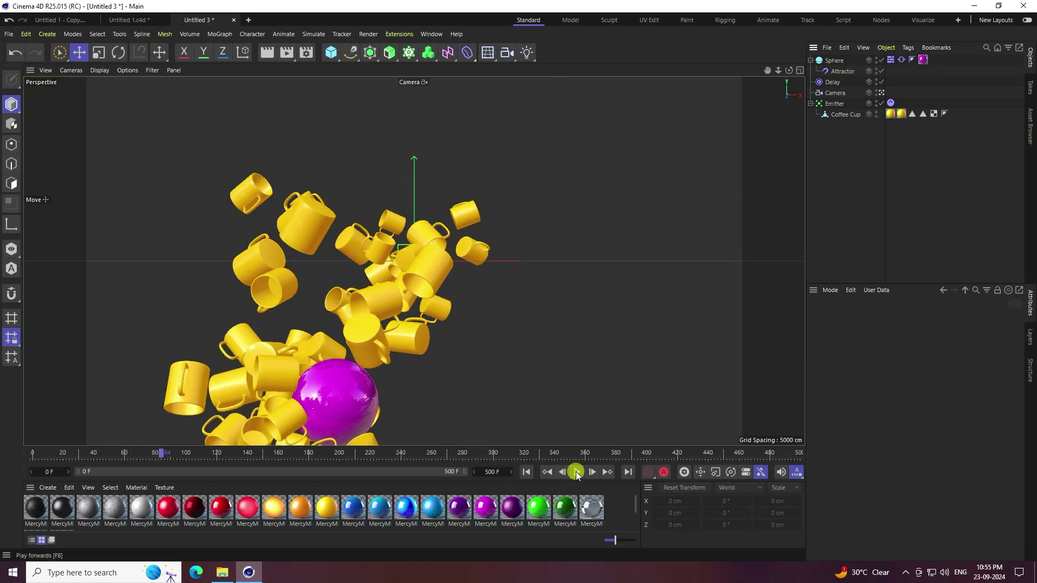
{"action": "left_click", "coordinate": [16, 34]}
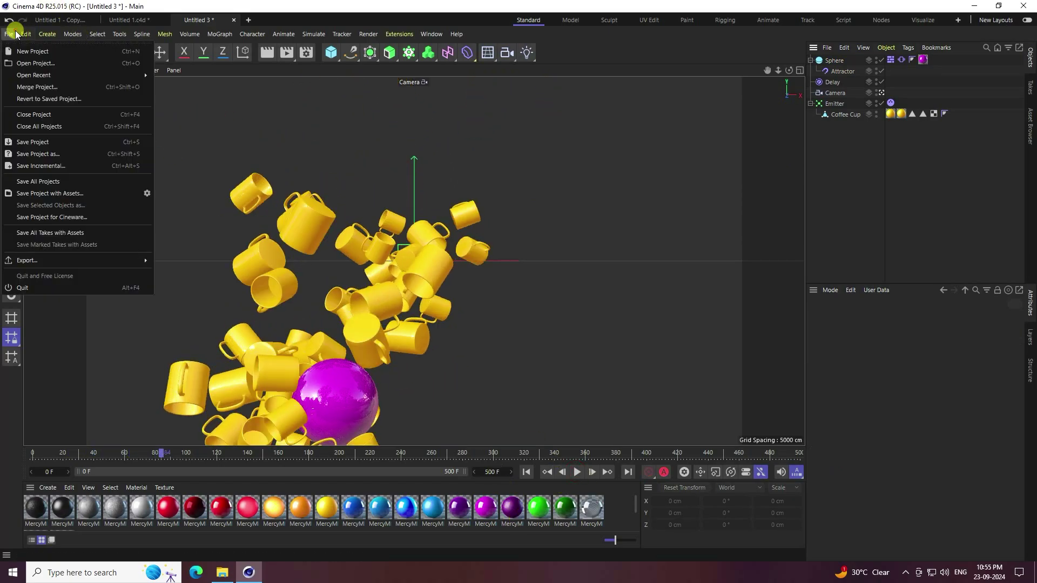
{"action": "left_click", "coordinate": [41, 87]}
{"action": "left_click", "coordinate": [149, 87]}
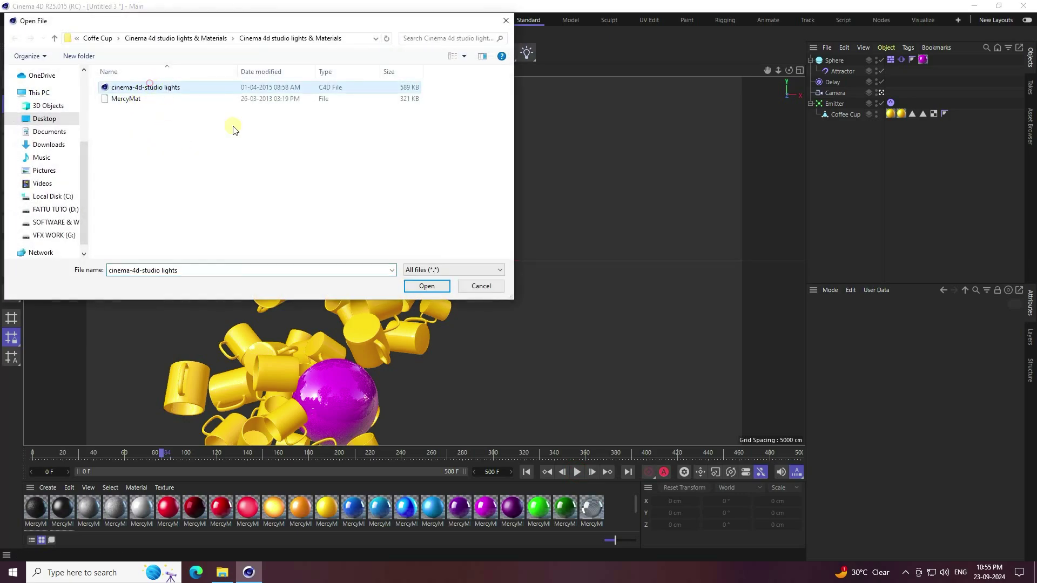
{"action": "left_click", "coordinate": [426, 285]}
{"action": "left_click", "coordinate": [569, 309]}
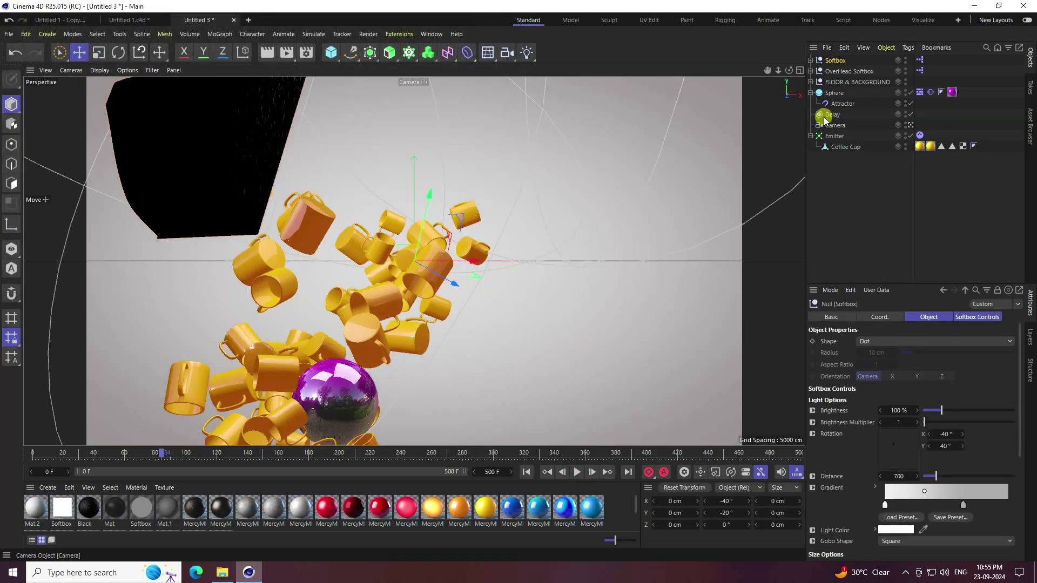
Lower FLOOR & BACKGROUND below the cups and move the Softbox up-left, then rewind
{"action": "left_click", "coordinate": [852, 82]}
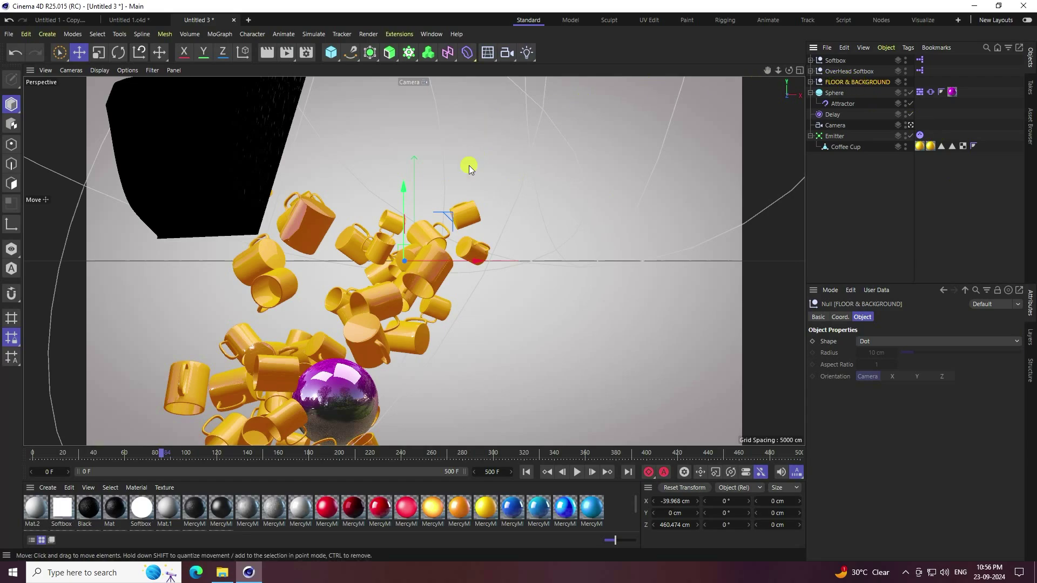
{"action": "left_click_drag", "start_coordinate": [403, 186], "coordinate": [399, 358]}
{"action": "left_click", "coordinate": [836, 61]}
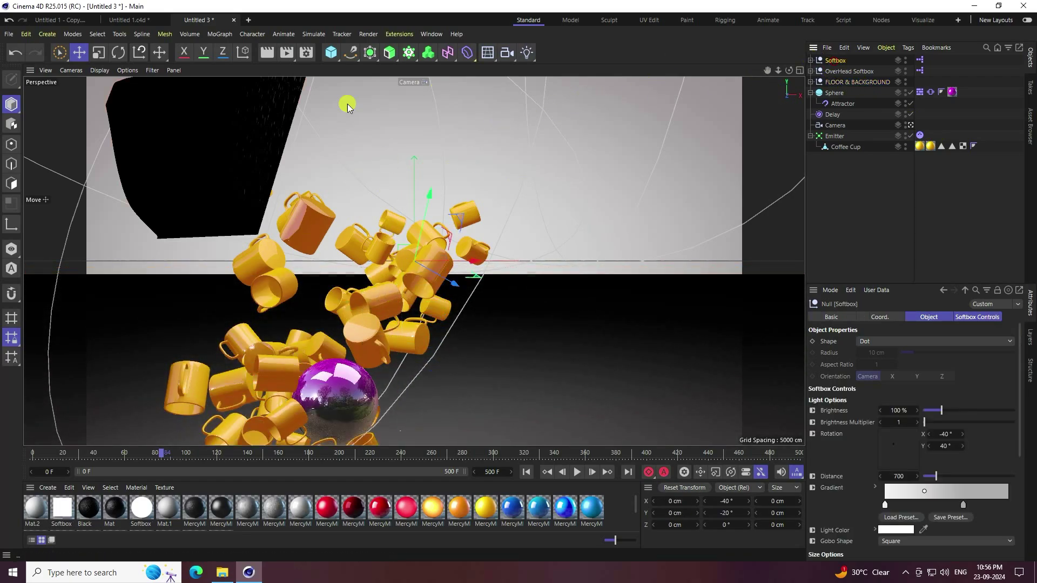
{"action": "left_click_drag", "start_coordinate": [465, 284], "coordinate": [348, 251]}
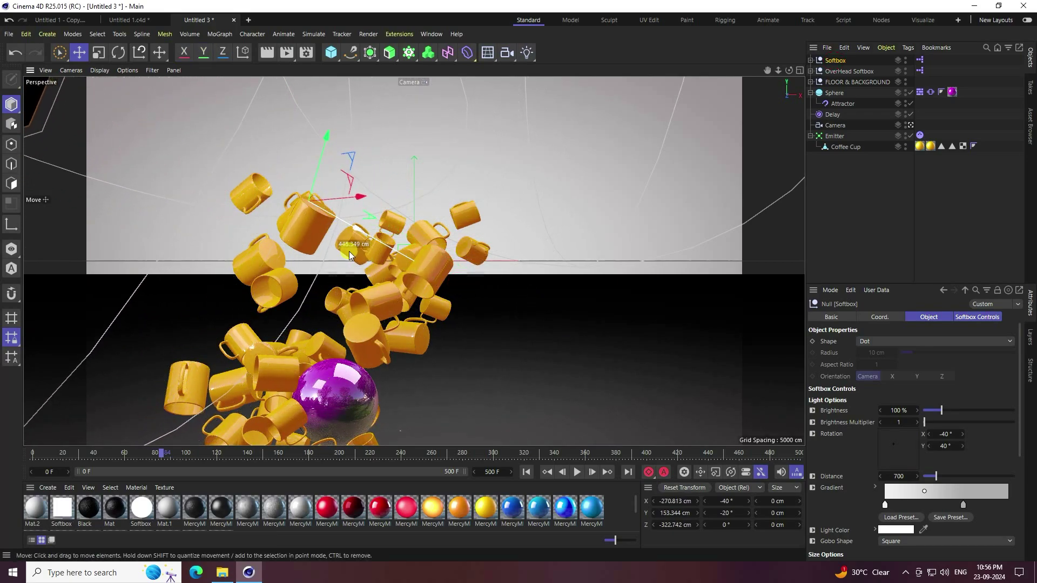
{"action": "left_click", "coordinate": [528, 474]}
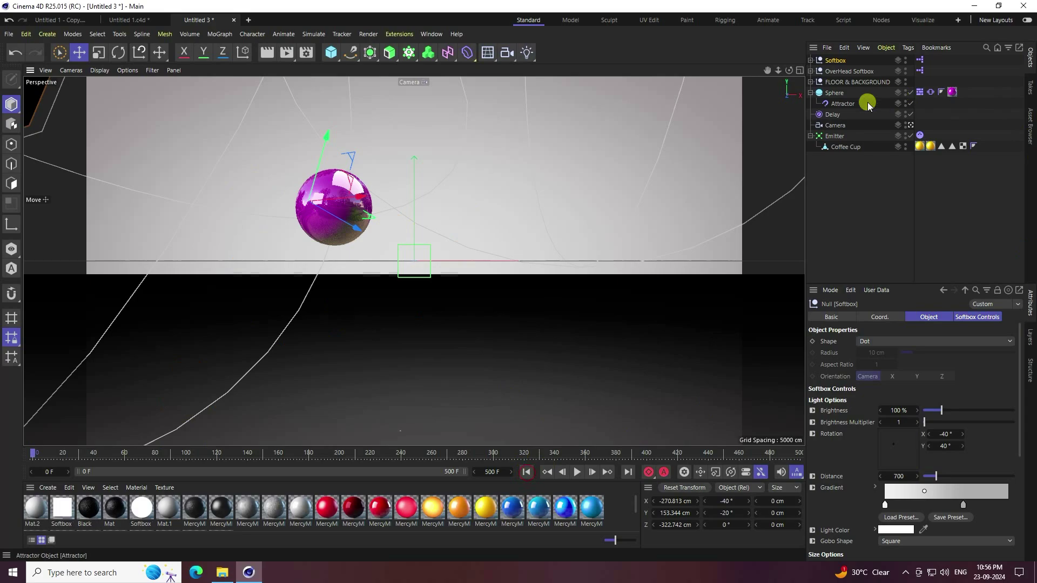
Add a Protection tag to the Camera and preview the animation to about frame 91
{"action": "right_click", "coordinate": [836, 125]}
{"action": "mouse_move", "coordinate": [865, 147]}
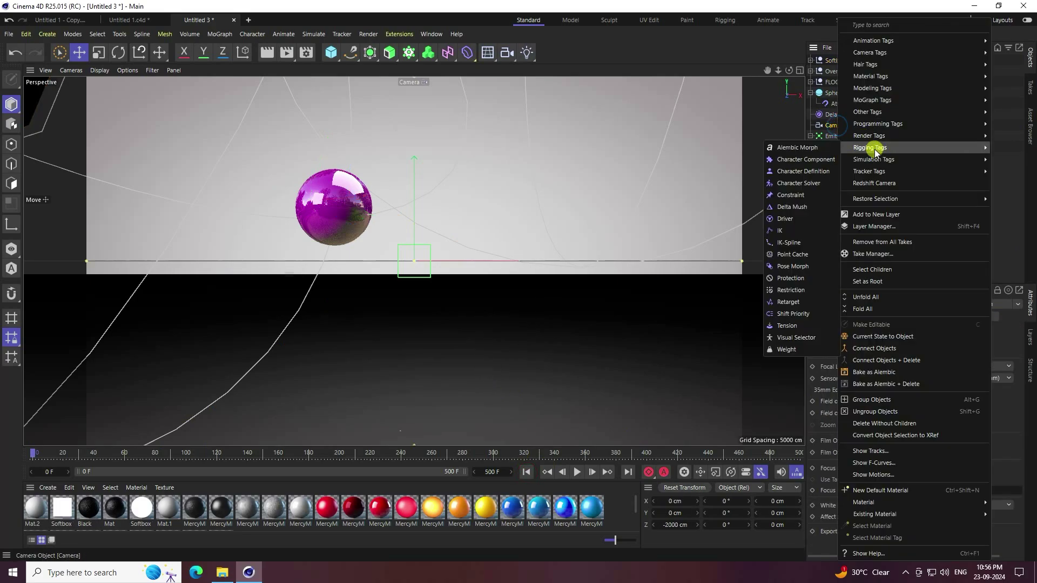
{"action": "left_click", "coordinate": [798, 278]}
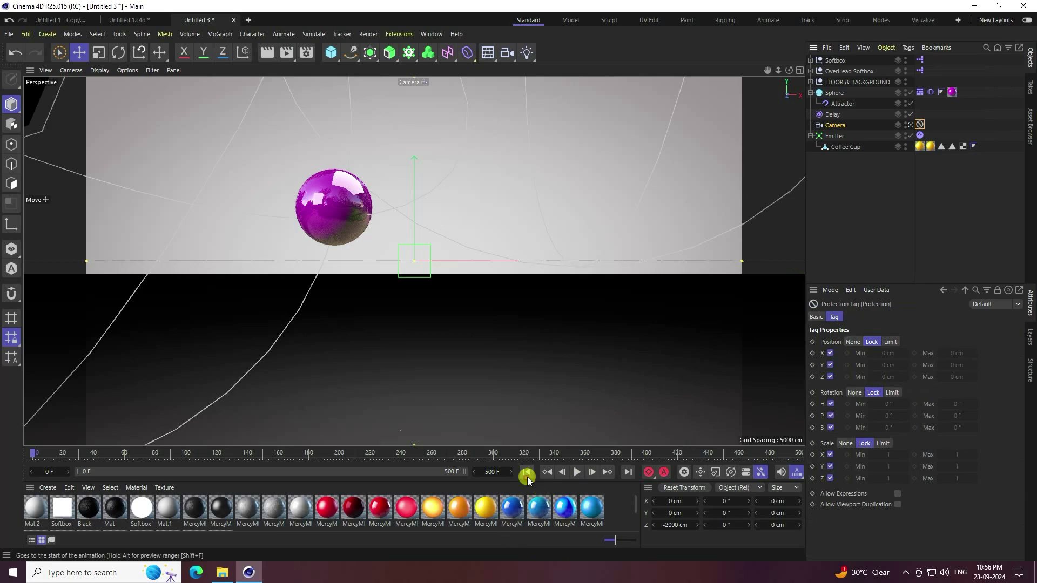
{"action": "left_click", "coordinate": [577, 473]}
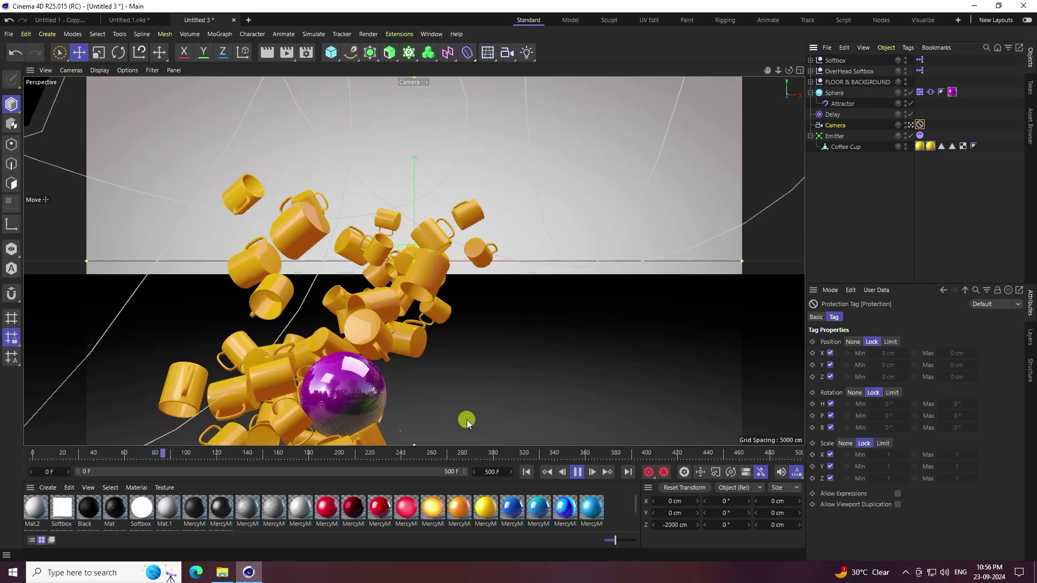
{"action": "key", "text": "F8"}
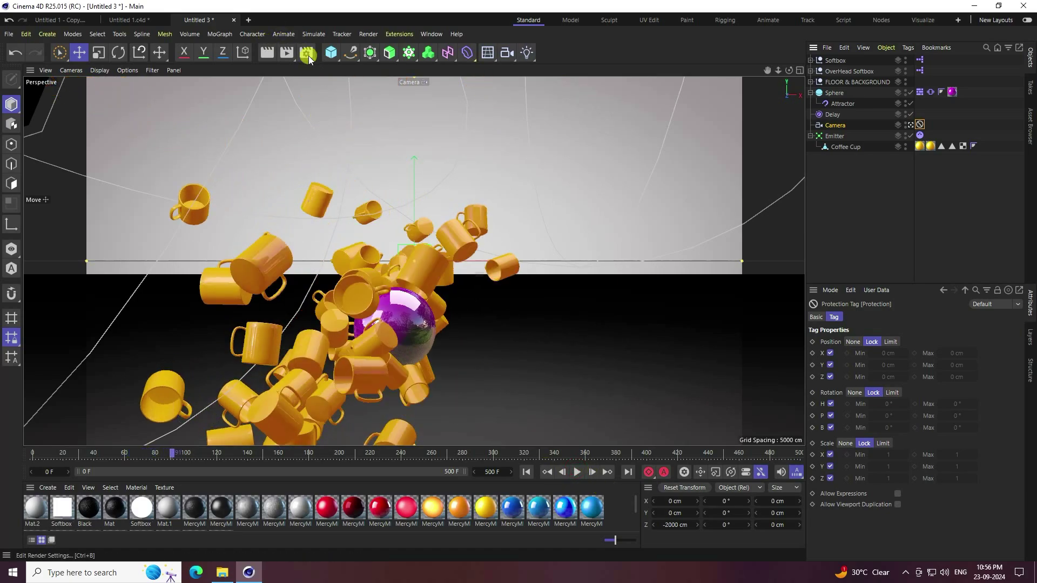
Add Ambient Occlusion and Global Illumination with Low record density
{"action": "left_click", "coordinate": [308, 53]}
{"action": "left_click", "coordinate": [347, 237]}
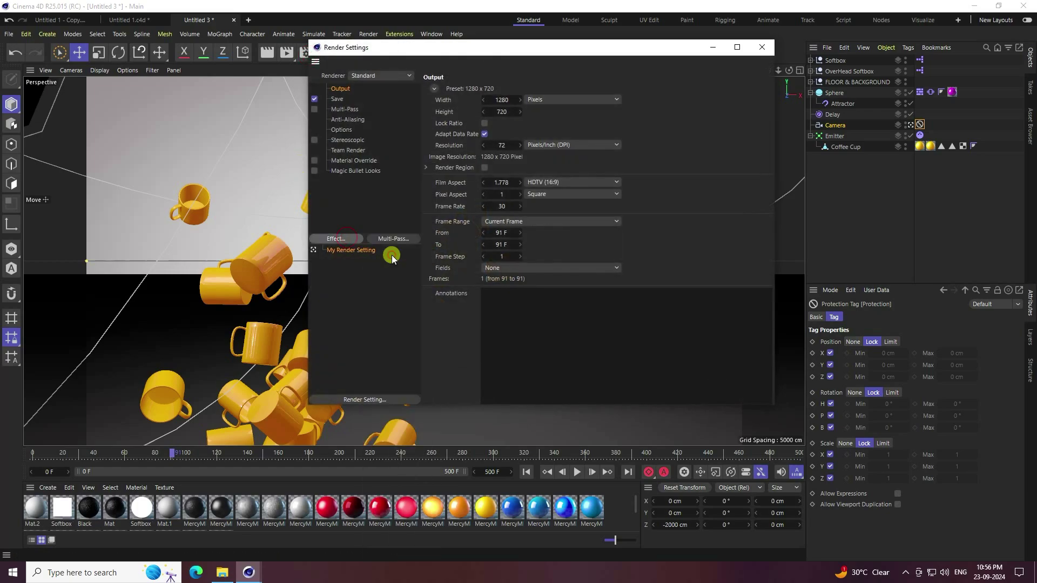
{"action": "left_click", "coordinate": [391, 255]}
{"action": "left_click", "coordinate": [335, 238]}
{"action": "left_click", "coordinate": [394, 351]}
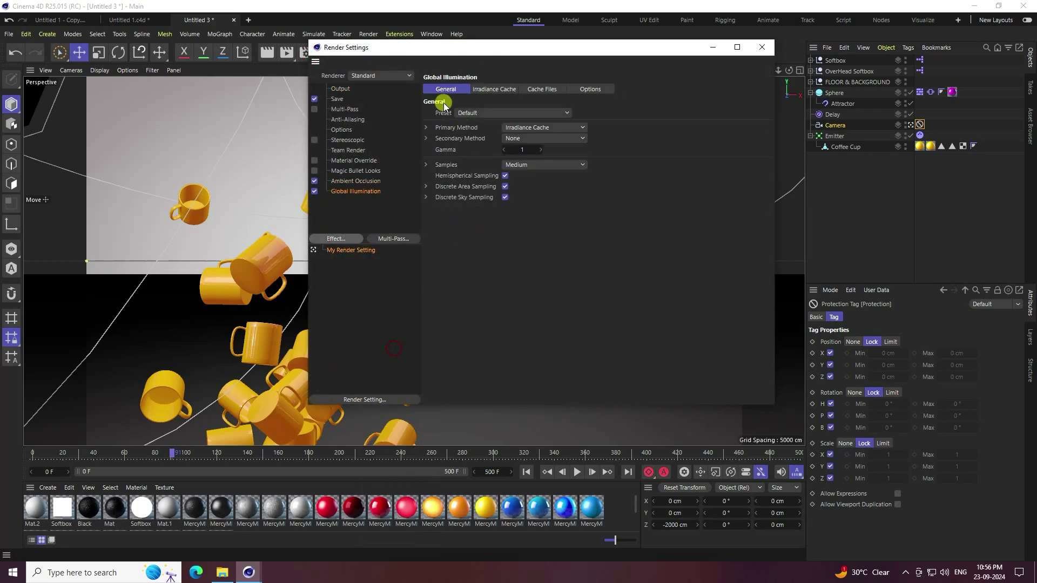
{"action": "left_click", "coordinate": [496, 92]}
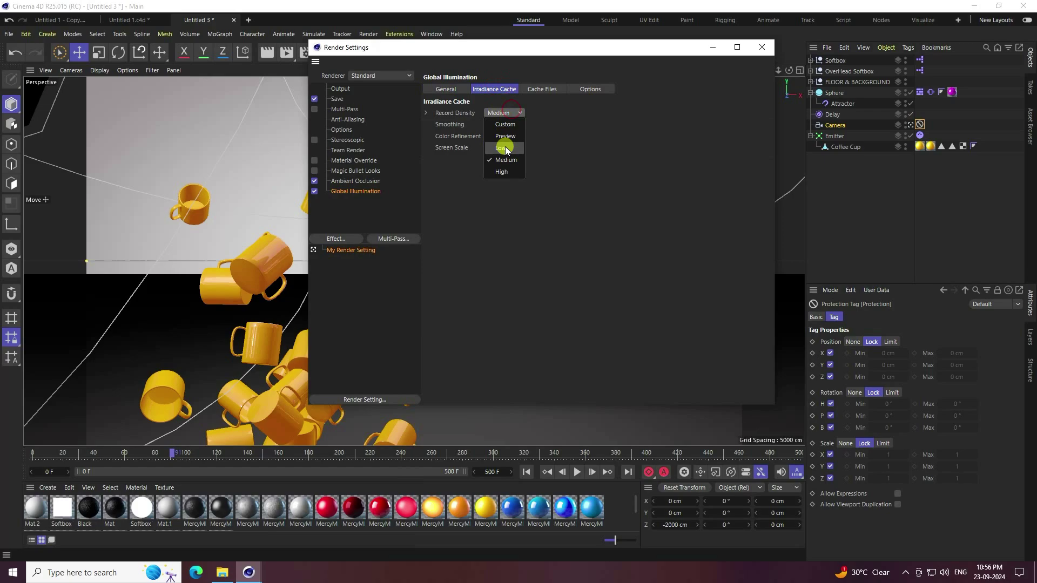
{"action": "left_click", "coordinate": [504, 147]}
Set anti-aliasing to Best with a 2x2 maximum level
{"action": "left_click", "coordinate": [348, 119]}
{"action": "left_click", "coordinate": [514, 89]}
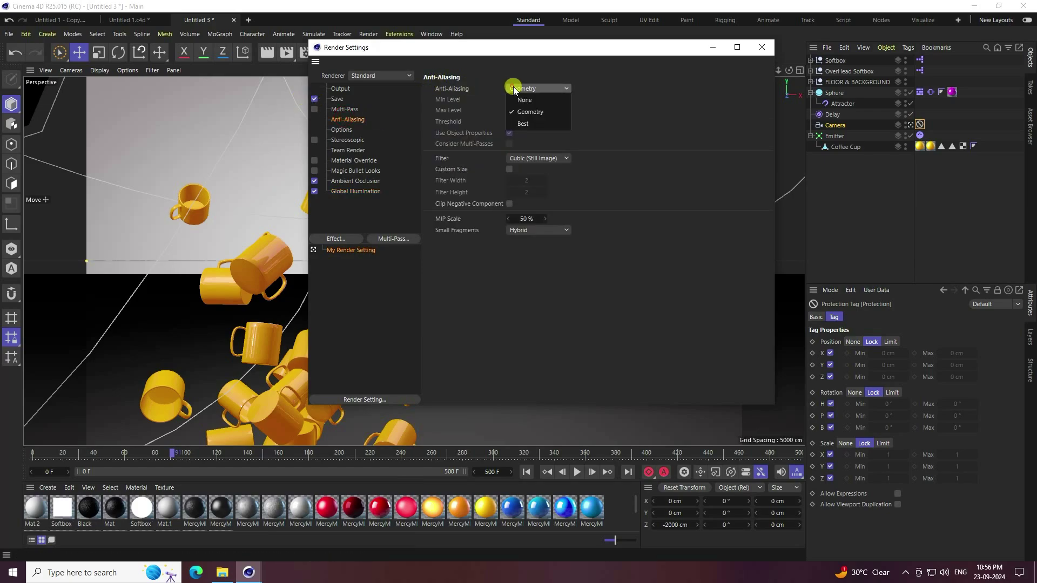
{"action": "left_click", "coordinate": [522, 123]}
{"action": "left_click", "coordinate": [516, 114]}
{"action": "left_click", "coordinate": [528, 131]}
Render All Frames (0-500) and save them in JPG format
{"action": "left_click", "coordinate": [340, 88]}
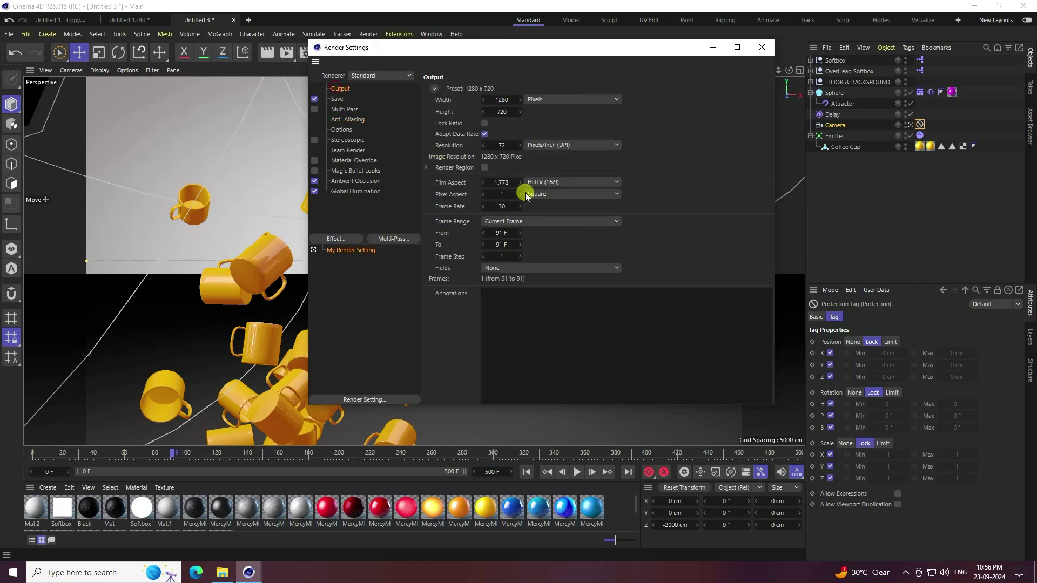
{"action": "left_click", "coordinate": [508, 222]}
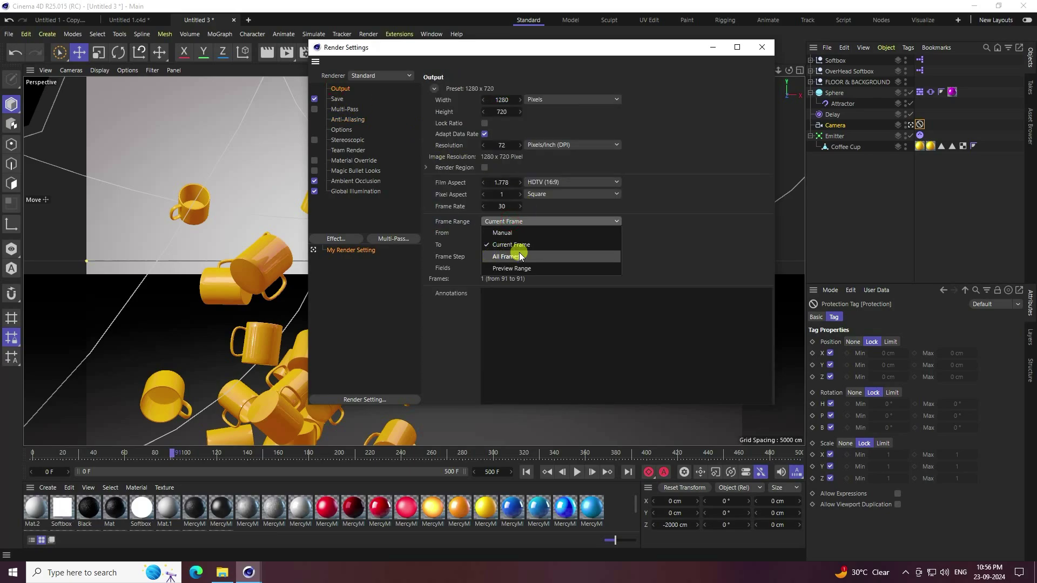
{"action": "left_click", "coordinate": [520, 257]}
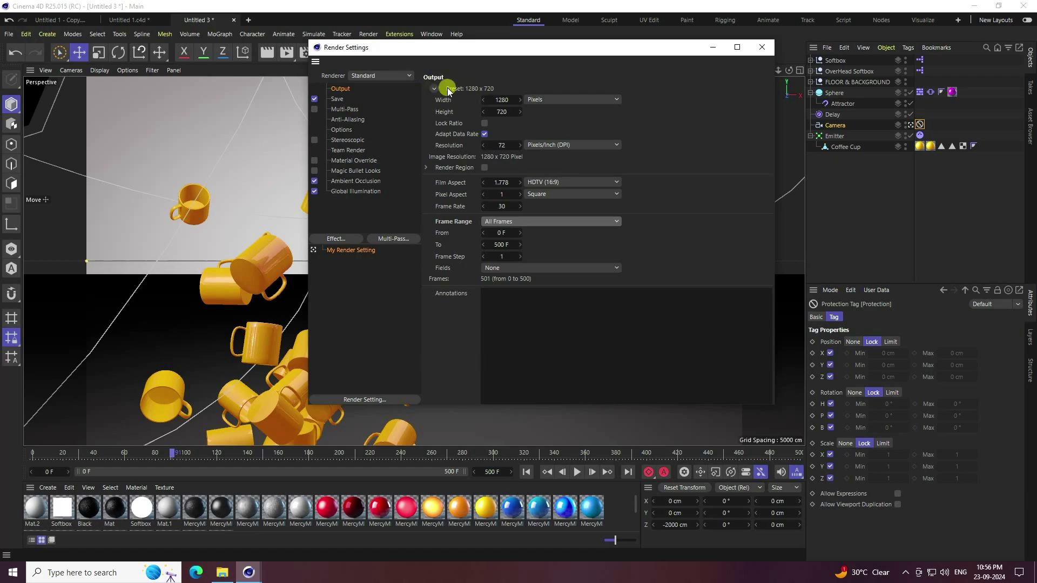
{"action": "left_click", "coordinate": [337, 100]}
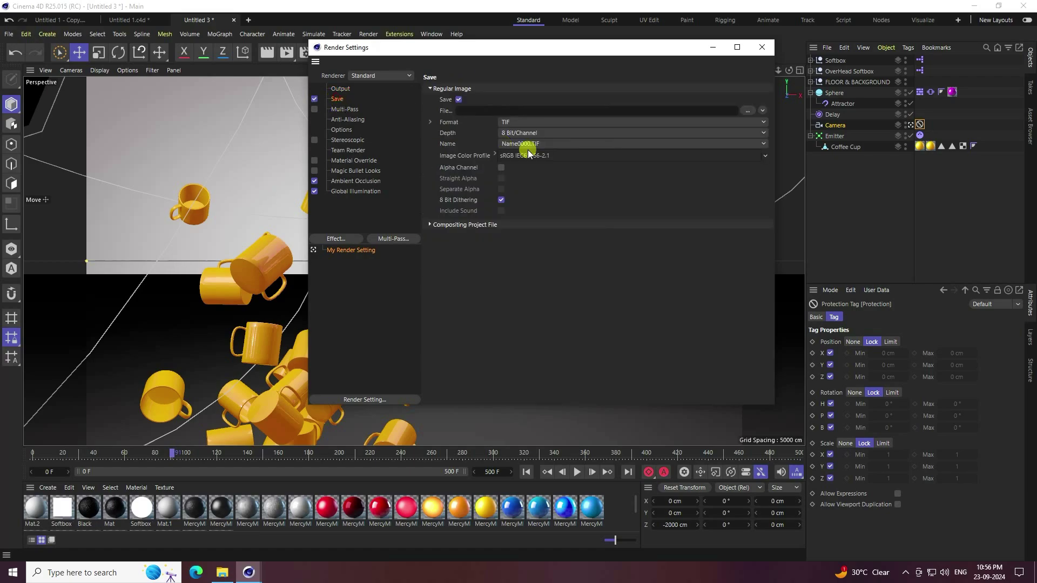
{"action": "left_click", "coordinate": [501, 121]}
{"action": "left_click", "coordinate": [518, 204]}
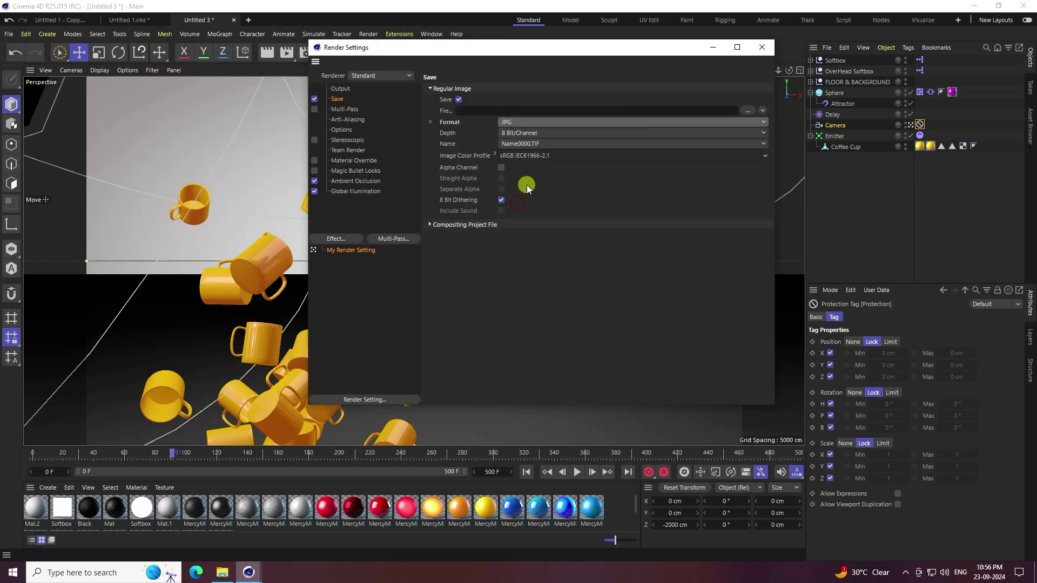
Set the output path to a file named 1 in a new Desktop folder
{"action": "left_click", "coordinate": [747, 110]}
{"action": "left_click", "coordinate": [332, 135]}
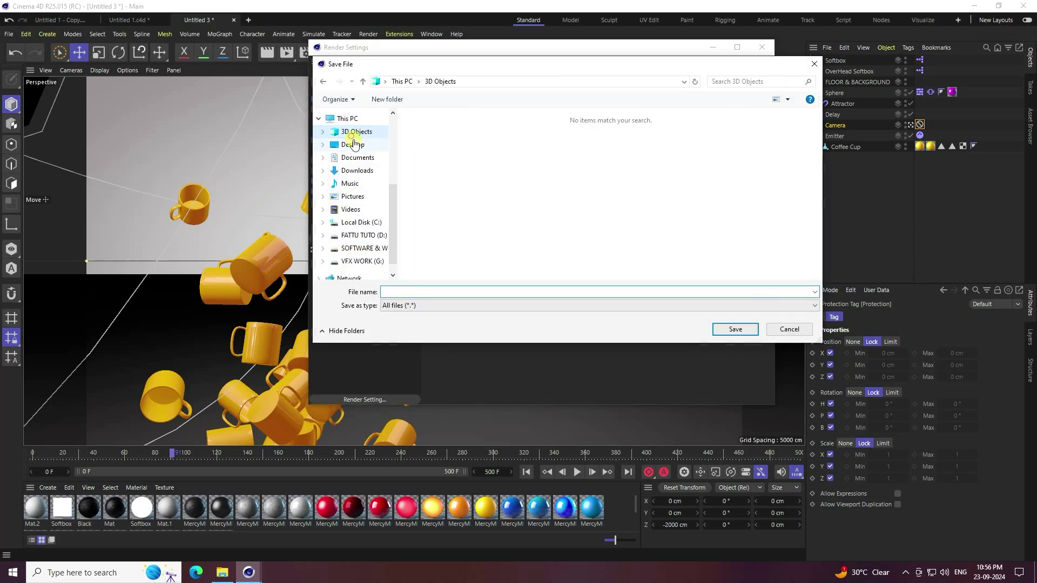
{"action": "left_click", "coordinate": [352, 144]}
{"action": "right_click", "coordinate": [527, 260]}
{"action": "left_click", "coordinate": [552, 360]}
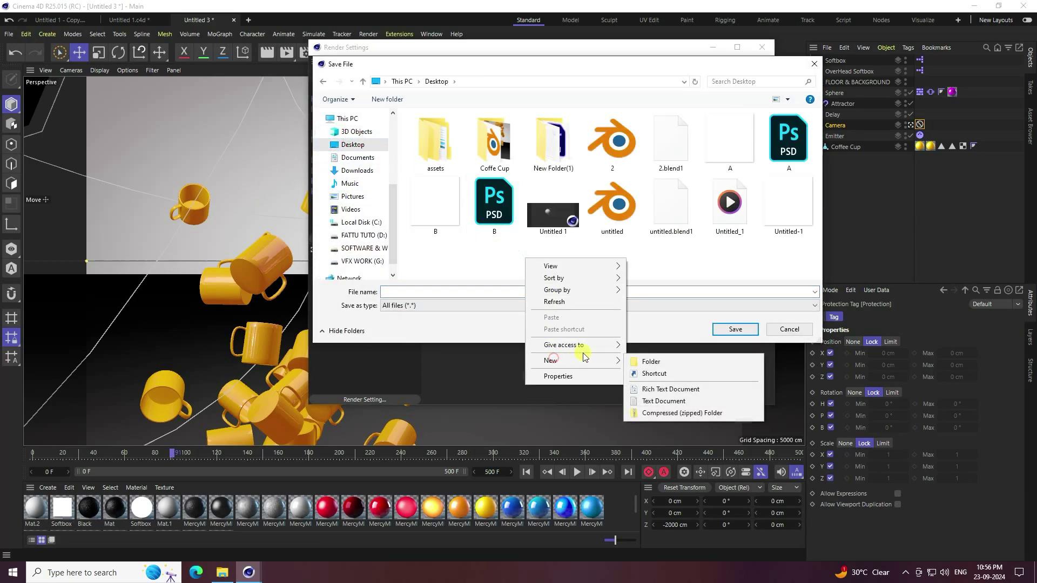
{"action": "left_click", "coordinate": [649, 362]}
{"action": "key", "text": "Return"}
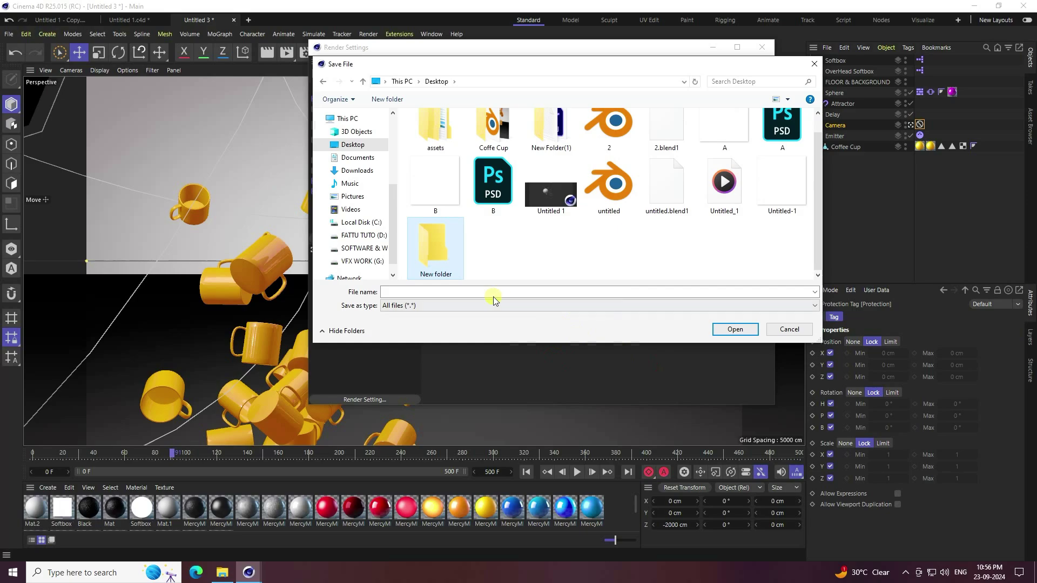
{"action": "double_click", "coordinate": [432, 249]}
{"action": "left_click", "coordinate": [433, 291]}
{"action": "type", "text": "1"}
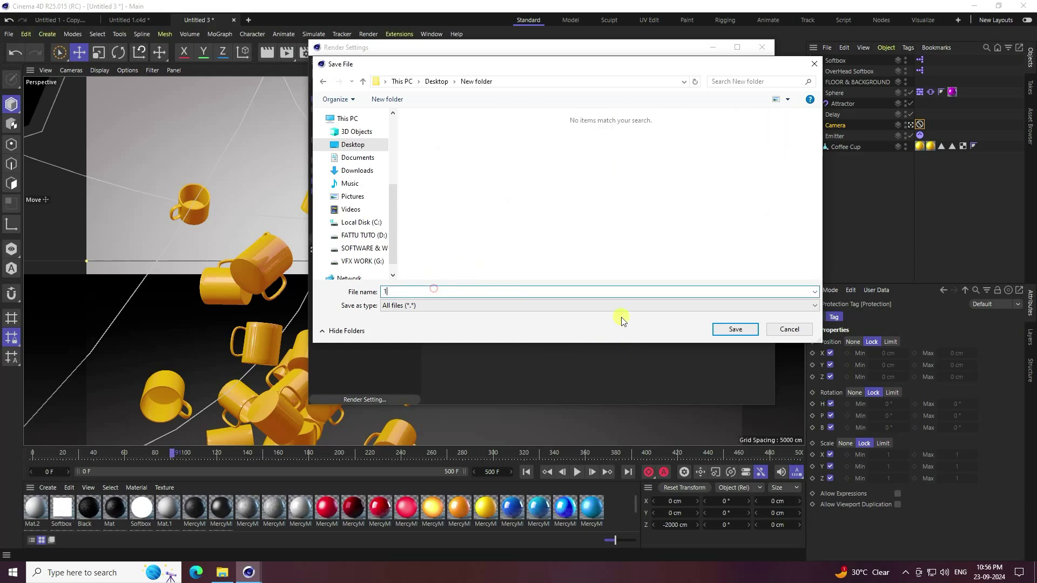
{"action": "left_click", "coordinate": [738, 326]}
{"action": "left_click", "coordinate": [762, 47]}
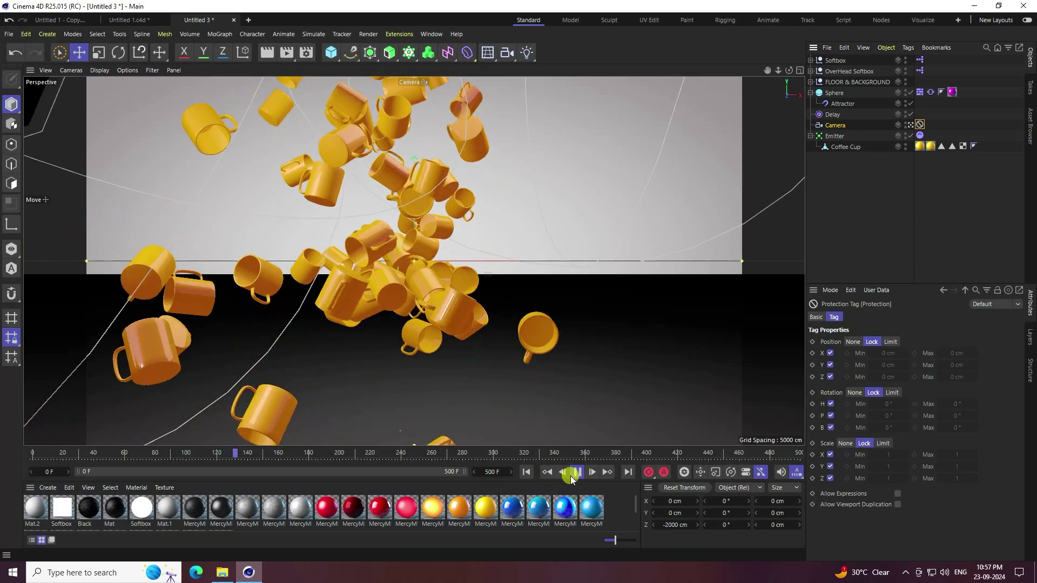
Bake All on the Emitter's Dynamics Body tag into a 10.86 MB cache and play it back
{"action": "left_click", "coordinate": [525, 471]}
{"action": "left_click", "coordinate": [920, 135]}
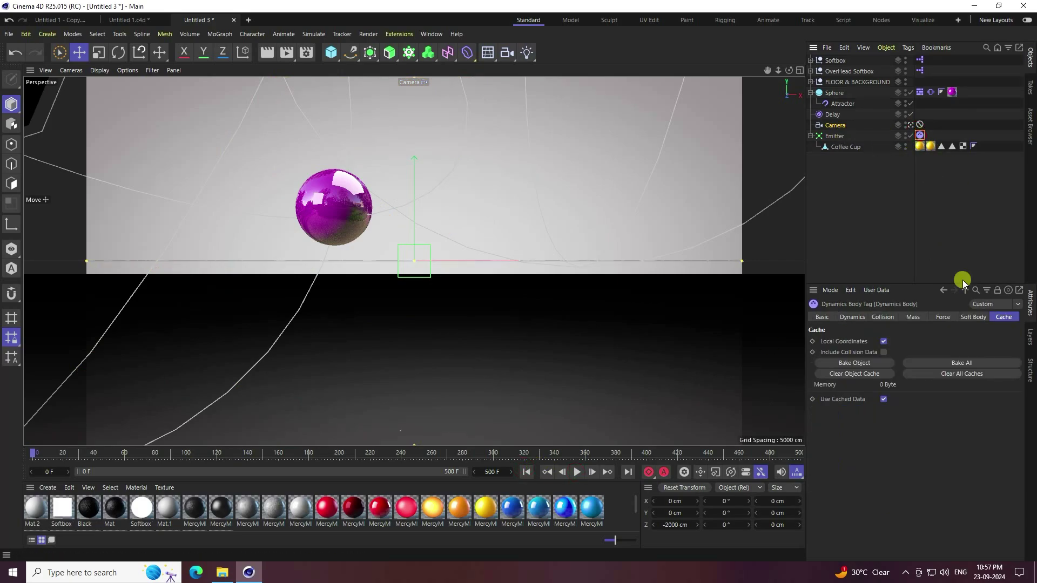
{"action": "left_click", "coordinate": [954, 364]}
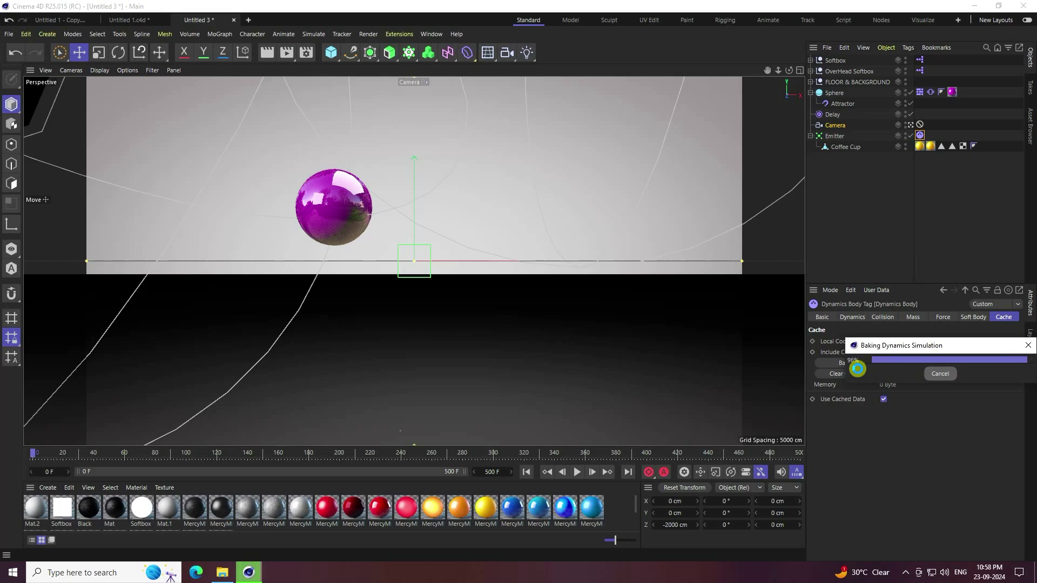
{"action": "left_click", "coordinate": [577, 472]}
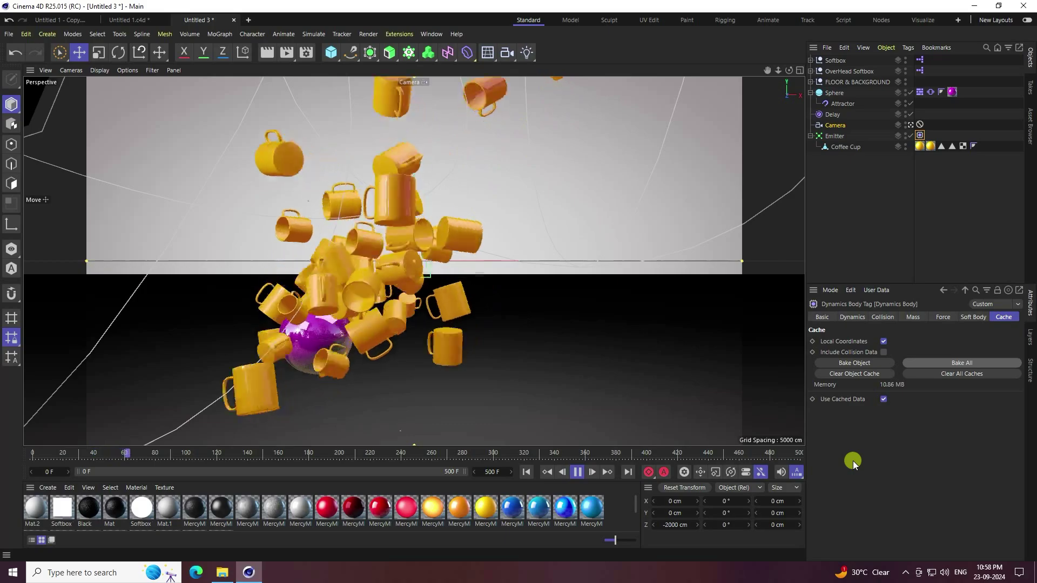